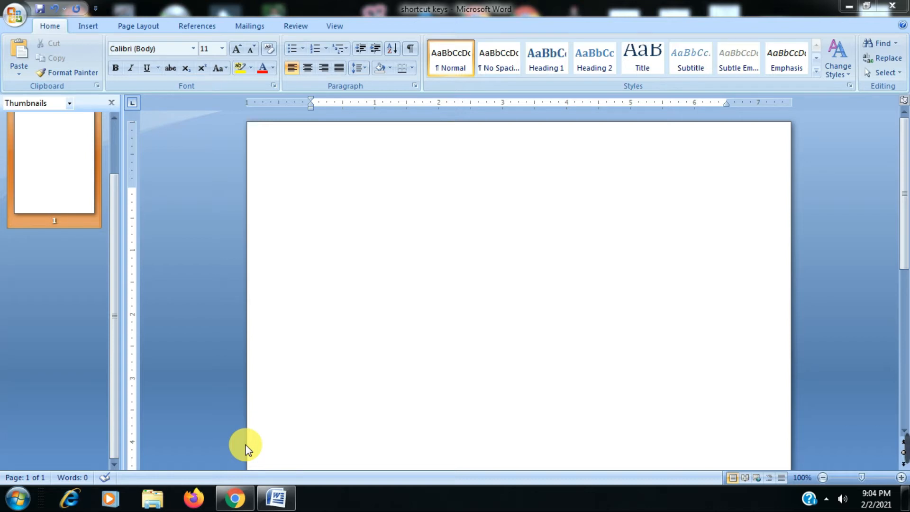
Step: Generate sample paragraphs in the blank document with the formula =rand()
{"action": "left_click", "coordinate": [416, 209]}
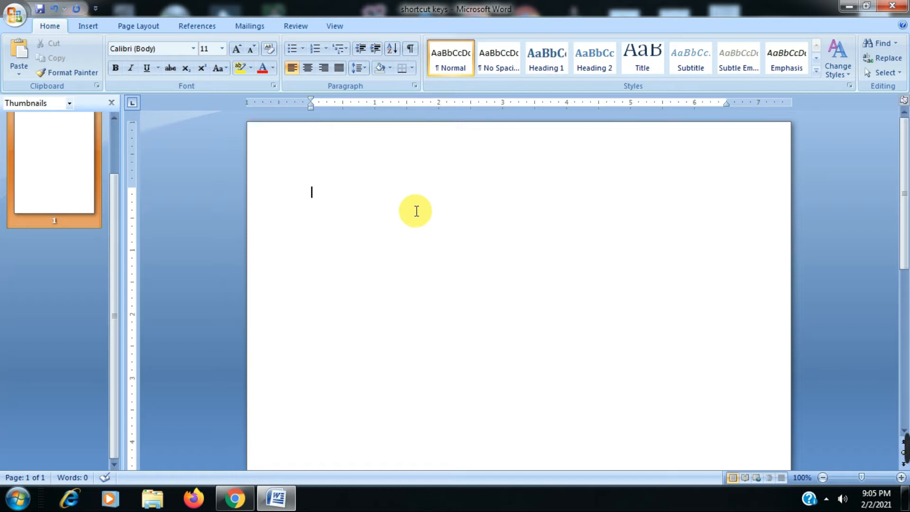
{"action": "type", "text": "="}
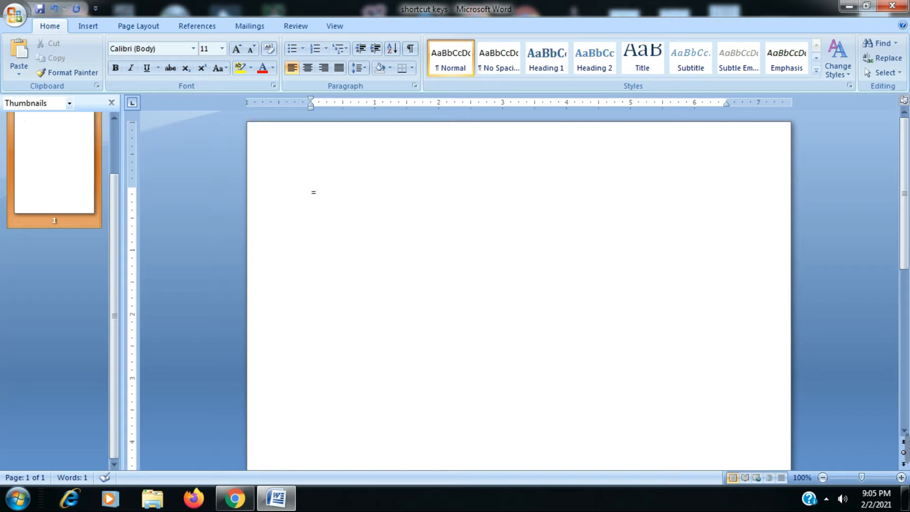
{"action": "type", "text": "rand()"}
{"action": "key", "text": "Return"}
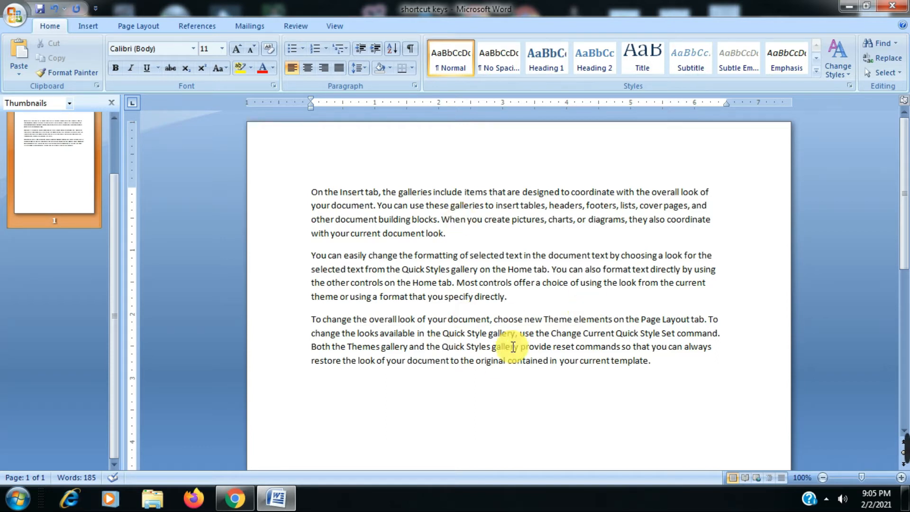
Step: Set the font size of all the sample text to 22
{"action": "left_click_drag", "start_coordinate": [372, 380], "coordinate": [297, 190]}
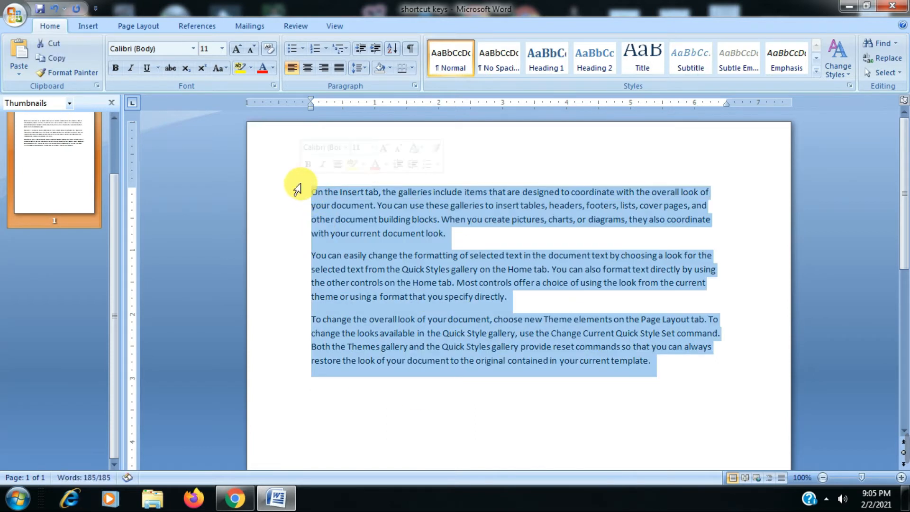
{"action": "left_click", "coordinate": [222, 49]}
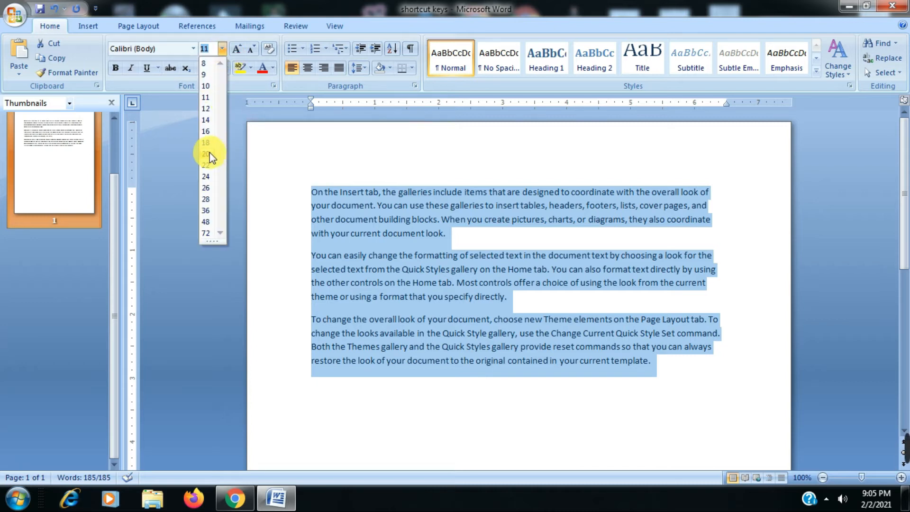
{"action": "left_click", "coordinate": [210, 164]}
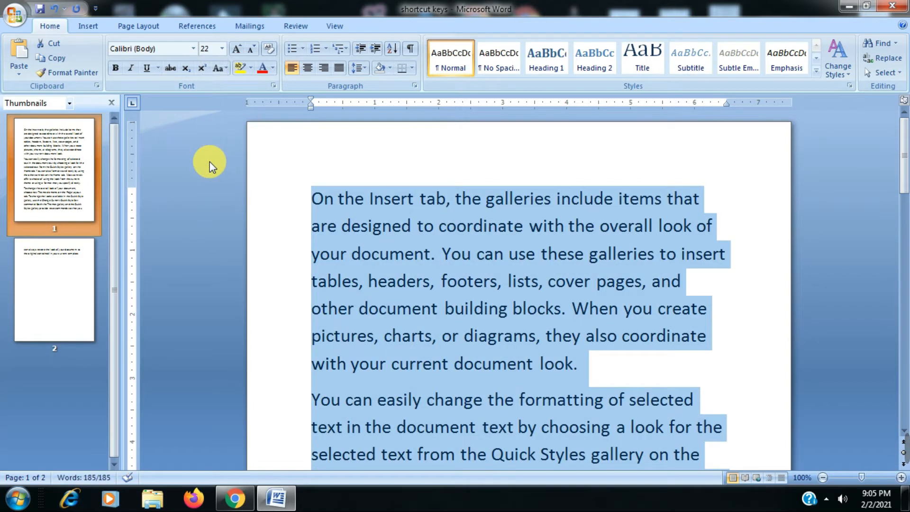
{"action": "left_click", "coordinate": [430, 225]}
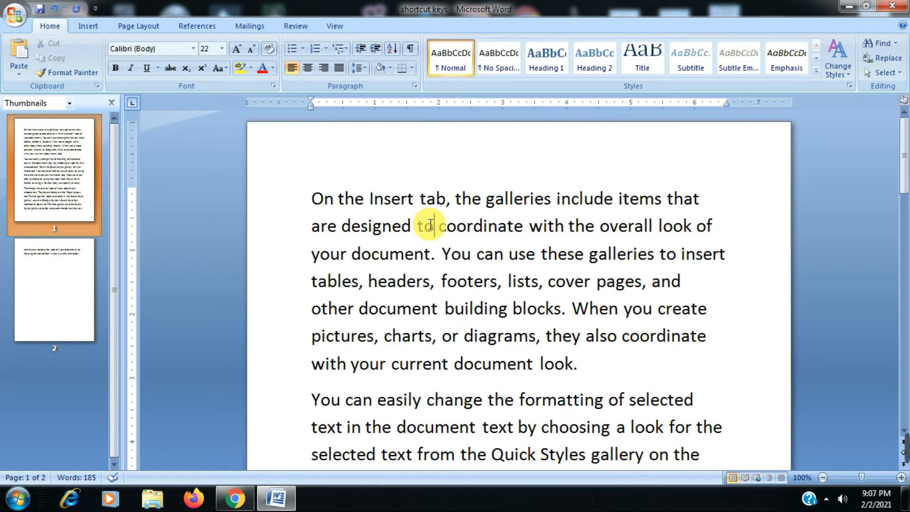
Step: Replace "are" with "is" after "items that" in the first sentence to create a grammar error
{"action": "left_click", "coordinate": [338, 227]}
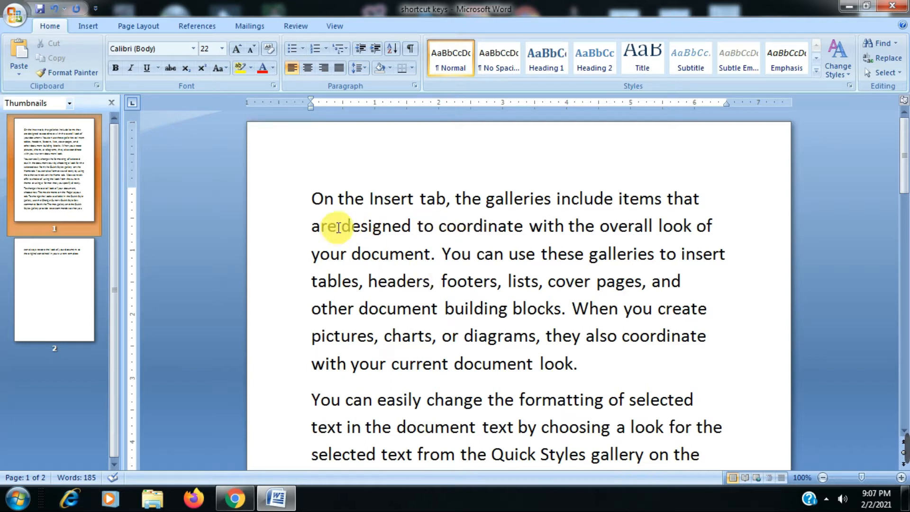
{"action": "key", "text": "BackSpace"}
{"action": "key", "text": "BackSpace"}
{"action": "key", "text": "BackSpace"}
{"action": "type", "text": "is"}
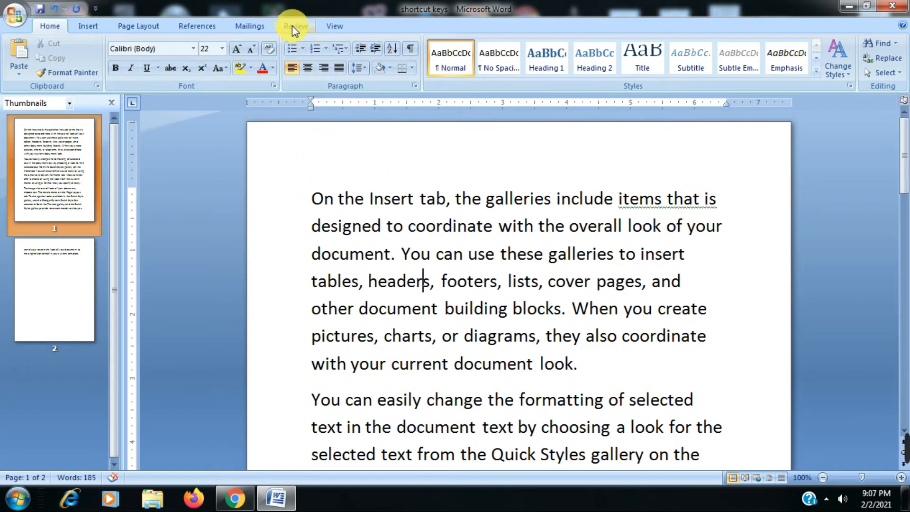
Step: Check the grammar of "items that is" in the first sentence and correct it with the suggestion "items that are"
{"action": "left_click_drag", "start_coordinate": [716, 195], "coordinate": [620, 192]}
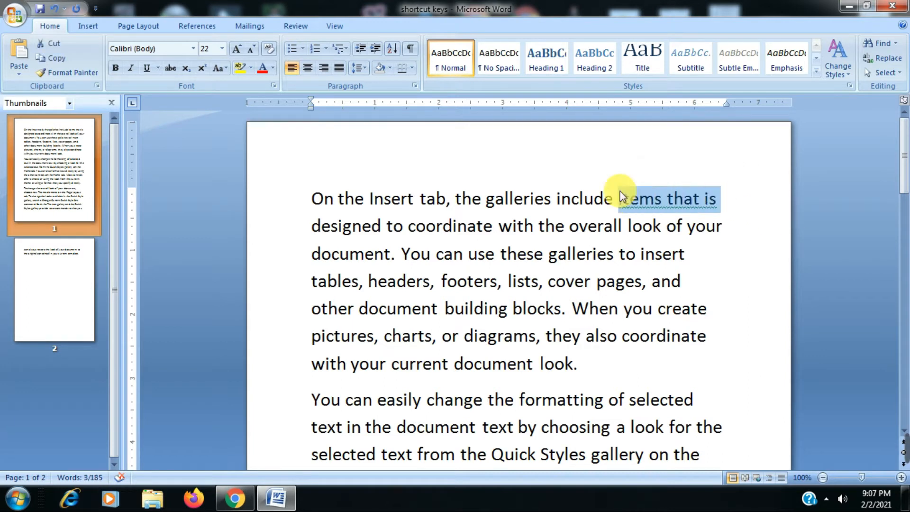
{"action": "left_click", "coordinate": [299, 26]}
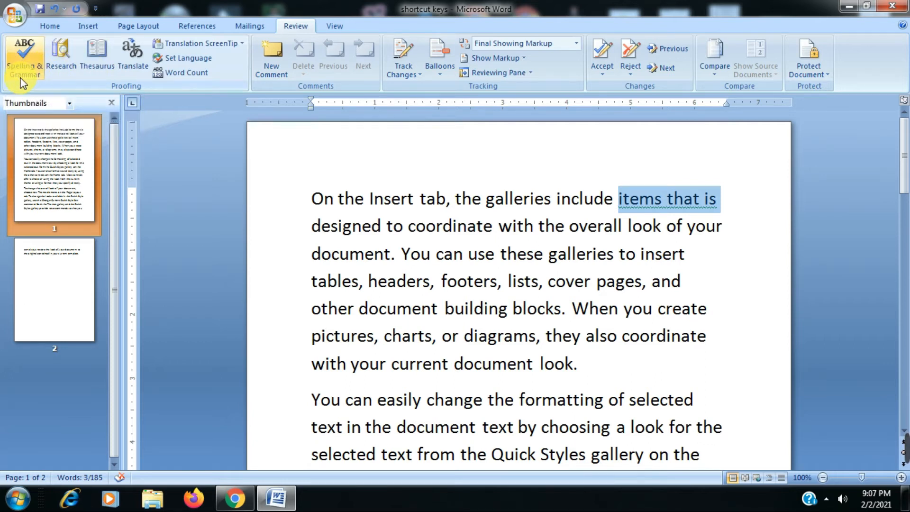
{"action": "left_click", "coordinate": [24, 58]}
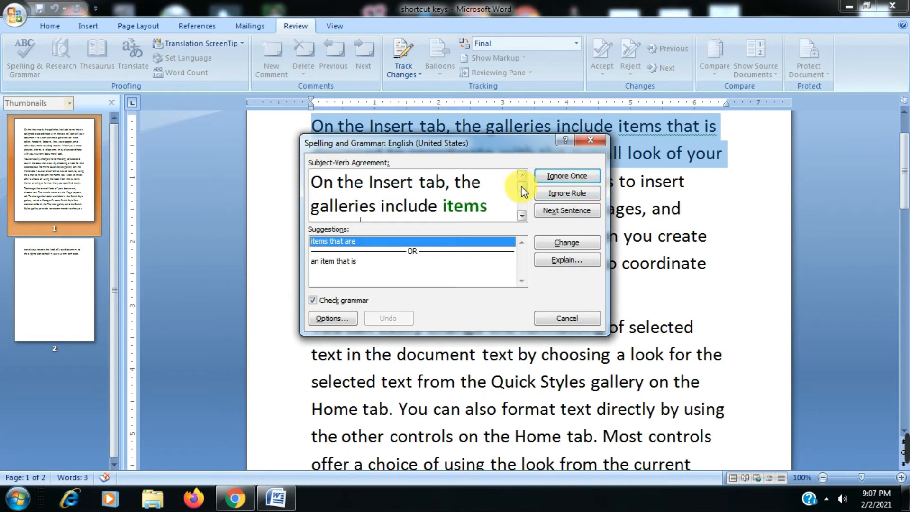
{"action": "scroll", "coordinate": [522, 201], "scroll_direction": "down", "scroll_amount": 1}
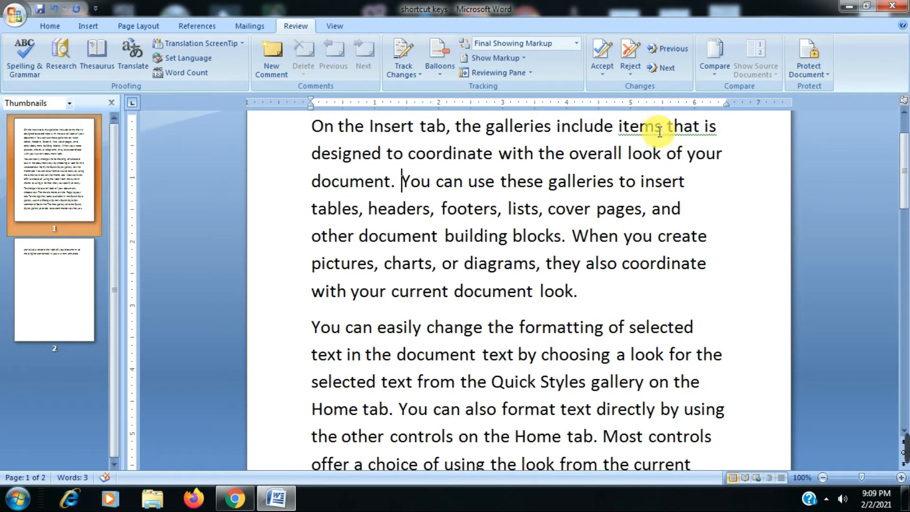
{"action": "right_click", "coordinate": [659, 132]}
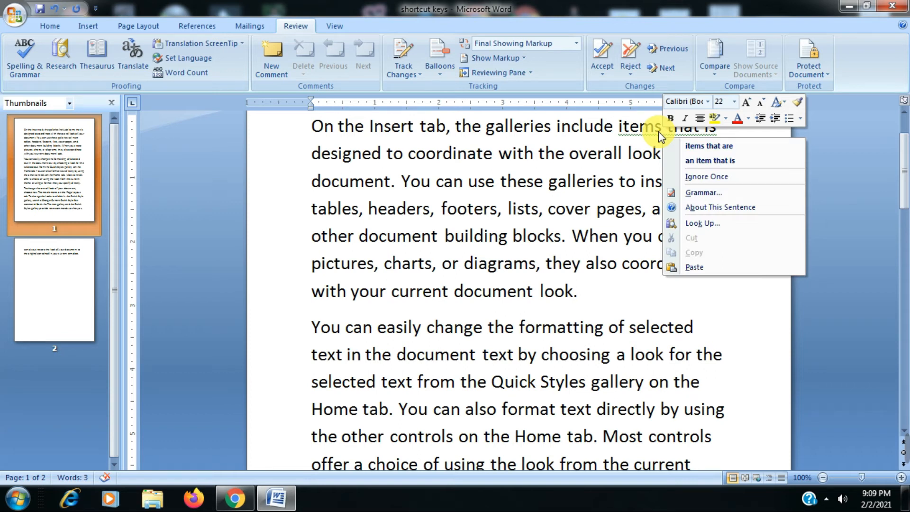
{"action": "left_click", "coordinate": [722, 147]}
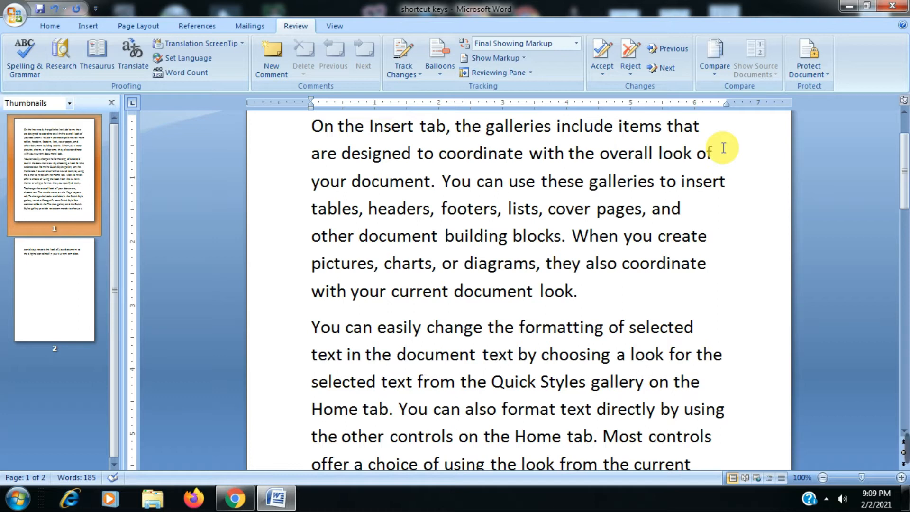
Step: Misspell "change" as "chnge" in the first line of the second paragraph by removing the letter "a"
{"action": "left_click", "coordinate": [452, 326]}
{"action": "key", "text": "Delete"}
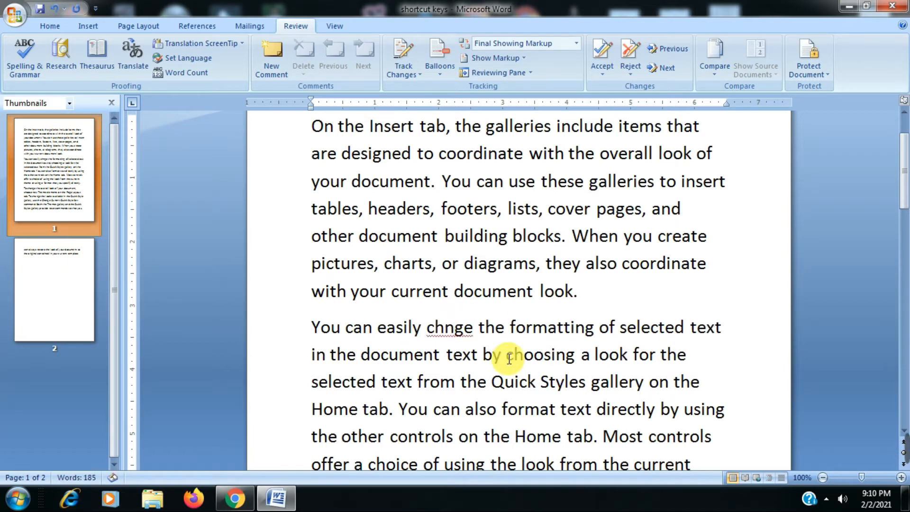
{"action": "left_click", "coordinate": [508, 358]}
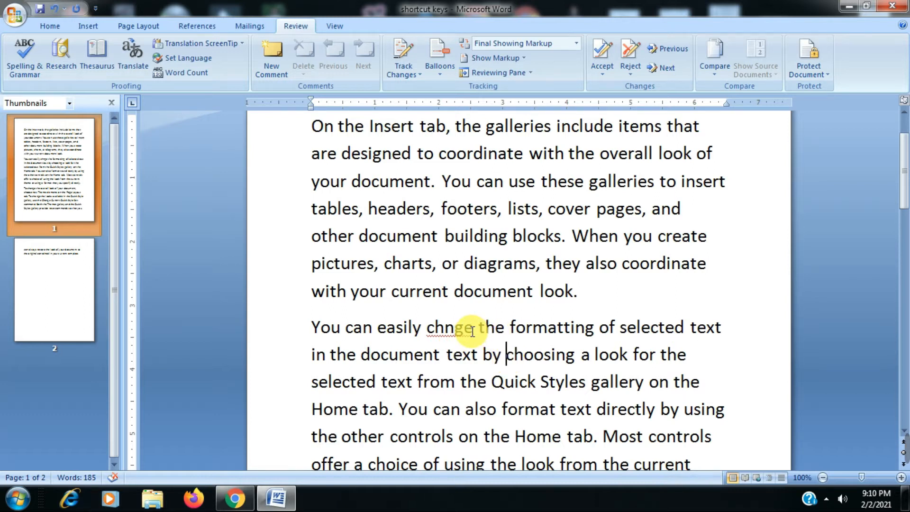
Step: Run the Spelling & Grammar check on "chnge", review the suggested corrections, and close it without changing the word
{"action": "left_click_drag", "start_coordinate": [472, 331], "coordinate": [438, 328]}
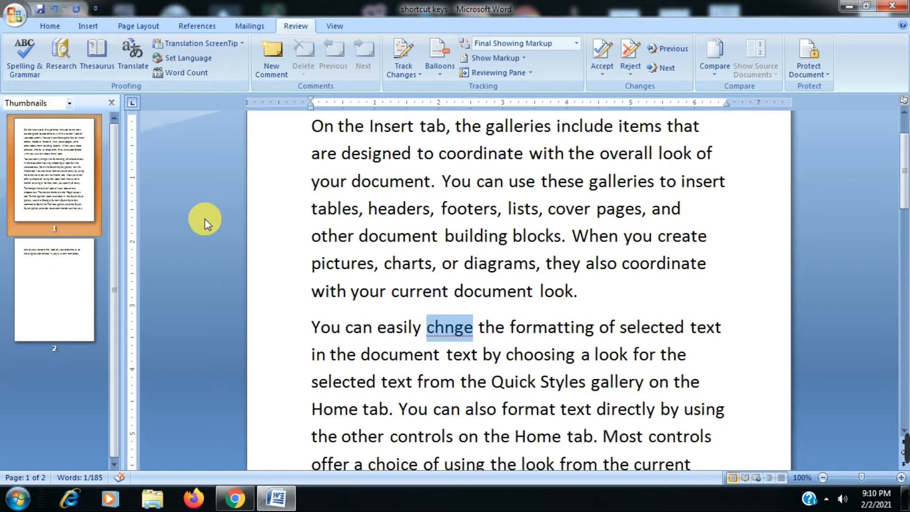
{"action": "left_click", "coordinate": [23, 61]}
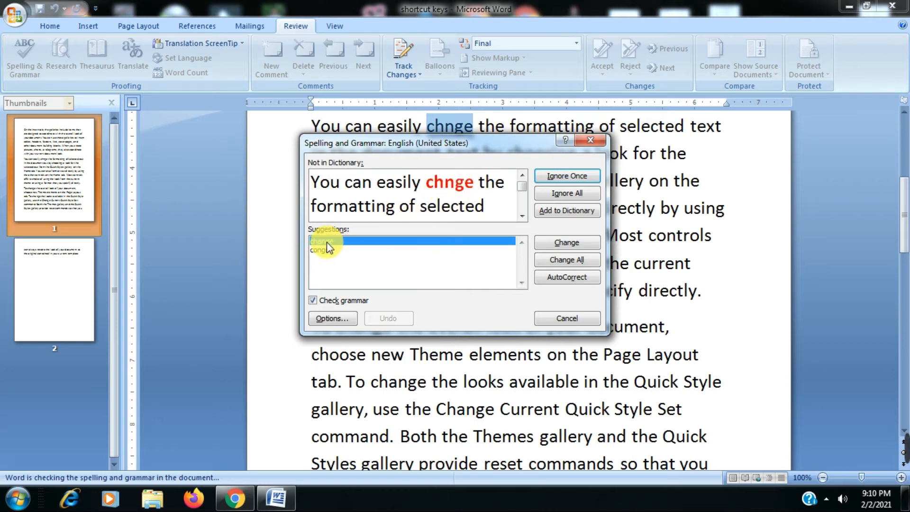
{"action": "left_click", "coordinate": [465, 183]}
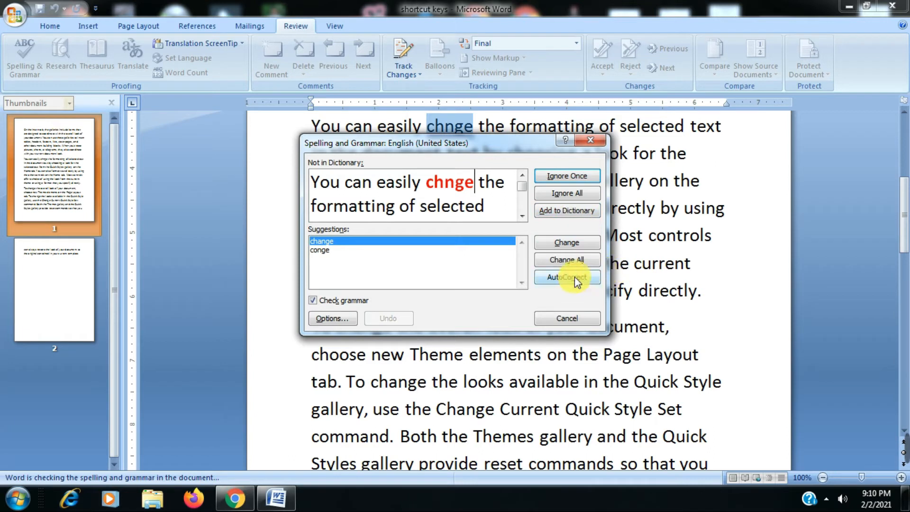
{"action": "key", "text": "Escape"}
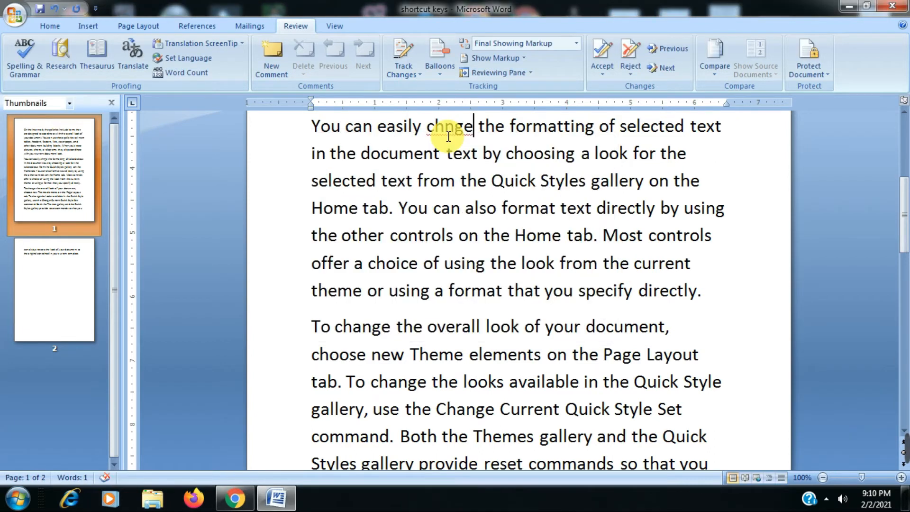
Step: Correct the misspelled "chnge" in the second paragraph with the suggested word "change"
{"action": "right_click", "coordinate": [449, 138]}
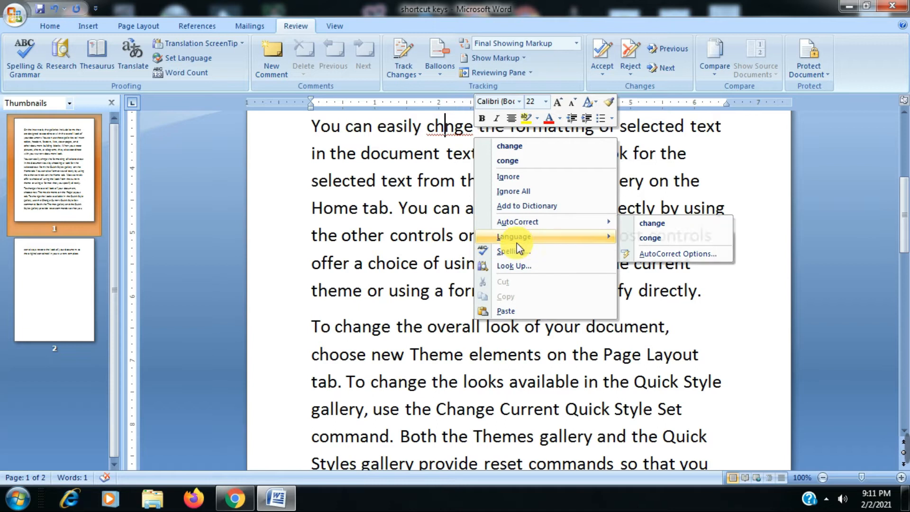
{"action": "mouse_move", "coordinate": [517, 243]}
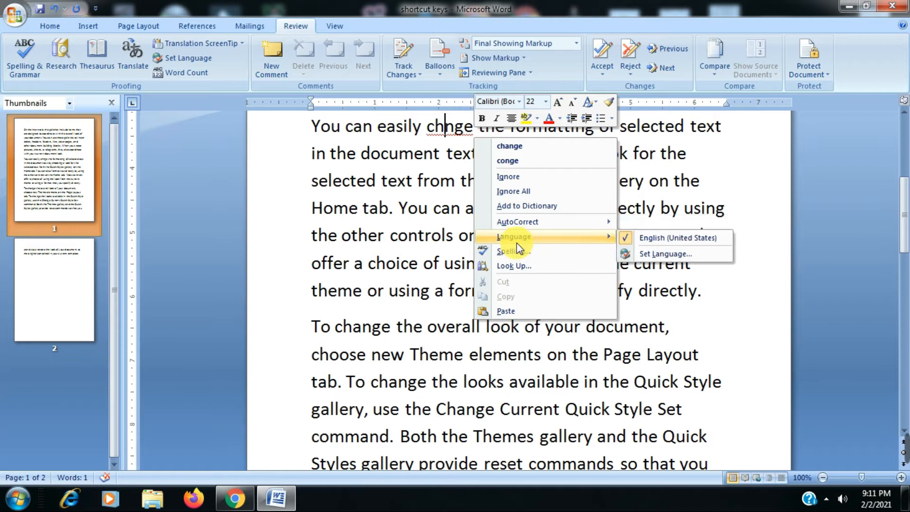
{"action": "left_click", "coordinate": [505, 149]}
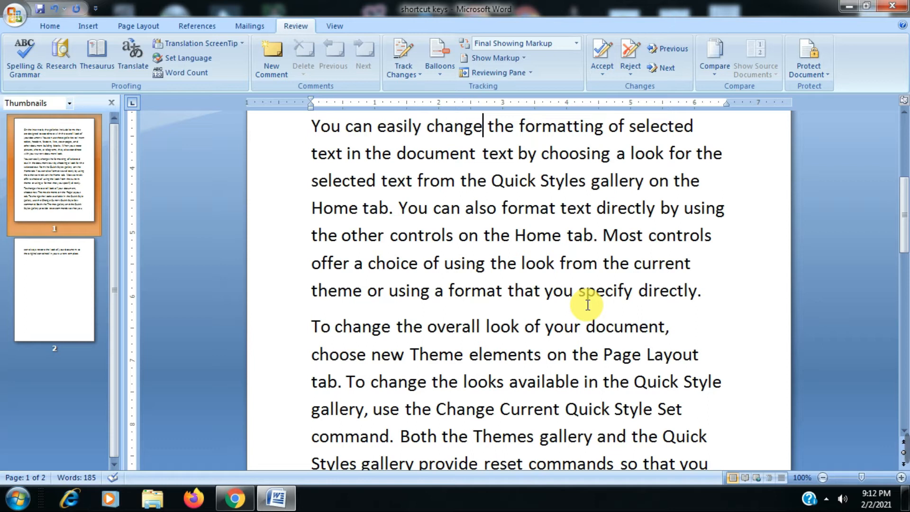
Step: Look up synonyms for "Home" before "tab. Most controls" in the Thesaurus and view the options for "house"
{"action": "left_click", "coordinate": [562, 237]}
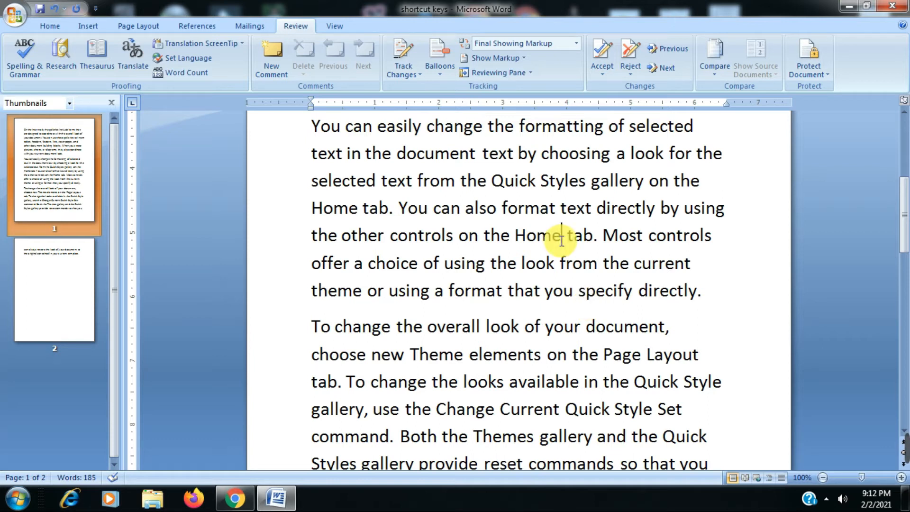
{"action": "key", "text": "ctrl+s"}
{"action": "left_click_drag", "start_coordinate": [562, 239], "coordinate": [514, 238]}
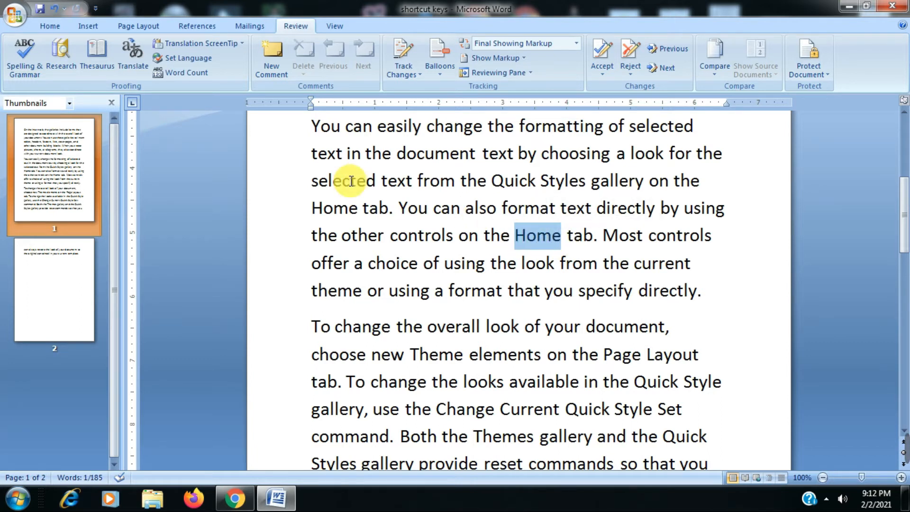
{"action": "left_click", "coordinate": [96, 62]}
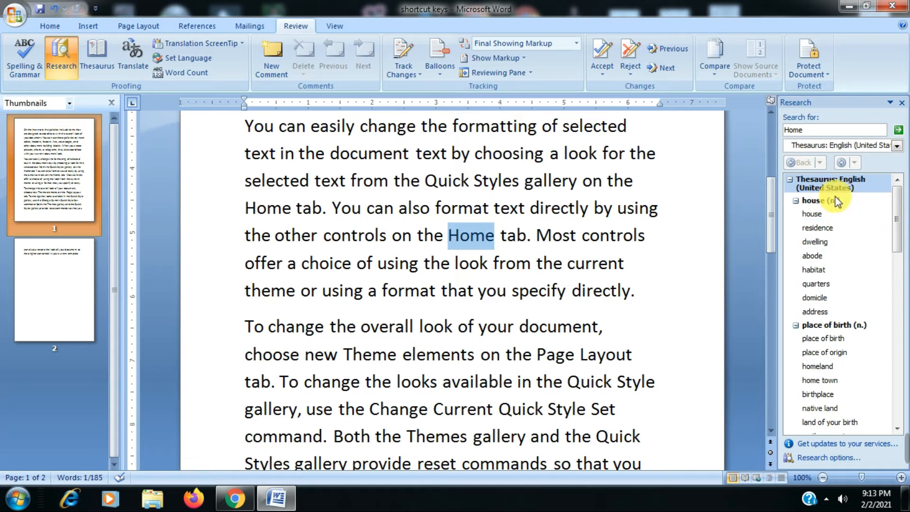
{"action": "mouse_move", "coordinate": [835, 213]}
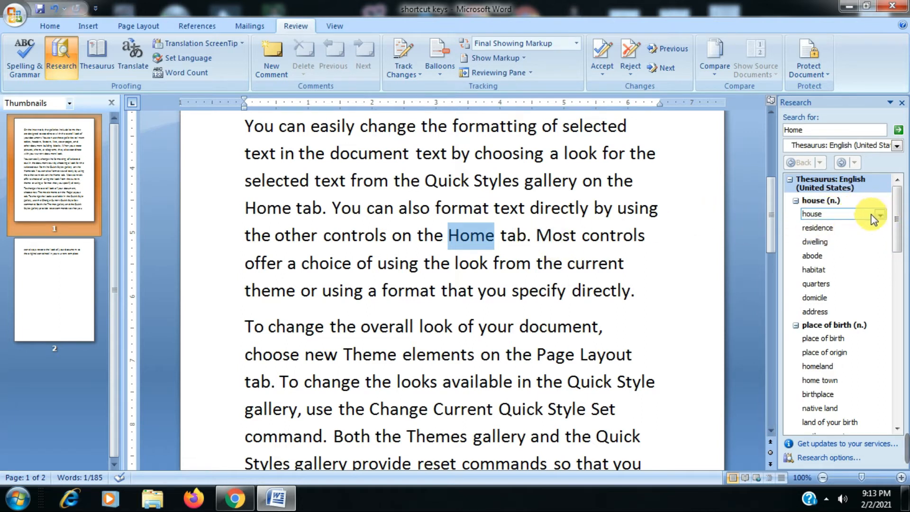
{"action": "mouse_move", "coordinate": [882, 217]}
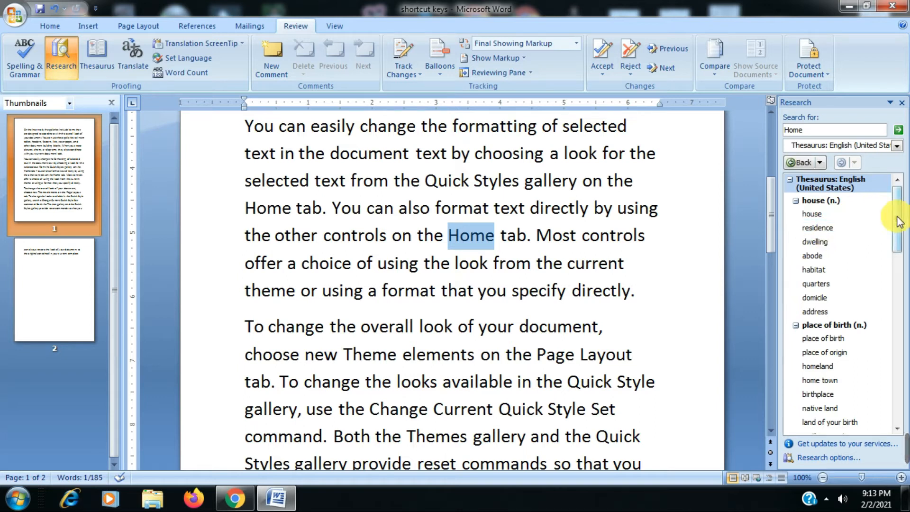
{"action": "left_click", "coordinate": [883, 214]}
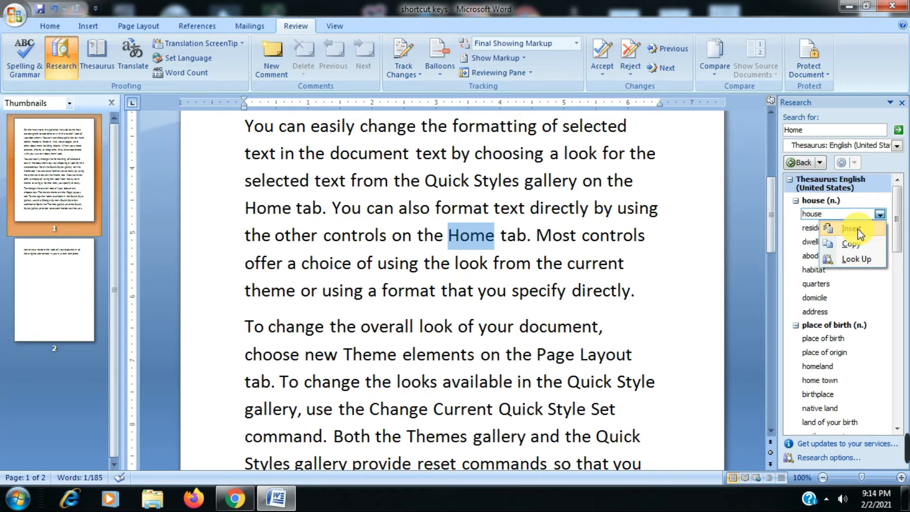
{"action": "left_click", "coordinate": [497, 247]}
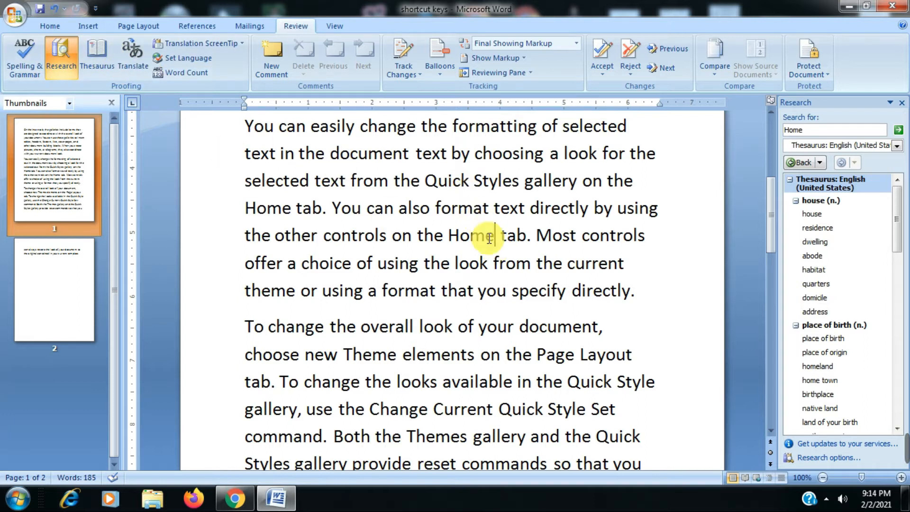
Step: Translate a selected word of the second paragraph and browse the target languages in place of Hindi (India)
{"action": "left_click_drag", "start_coordinate": [495, 237], "coordinate": [448, 237]}
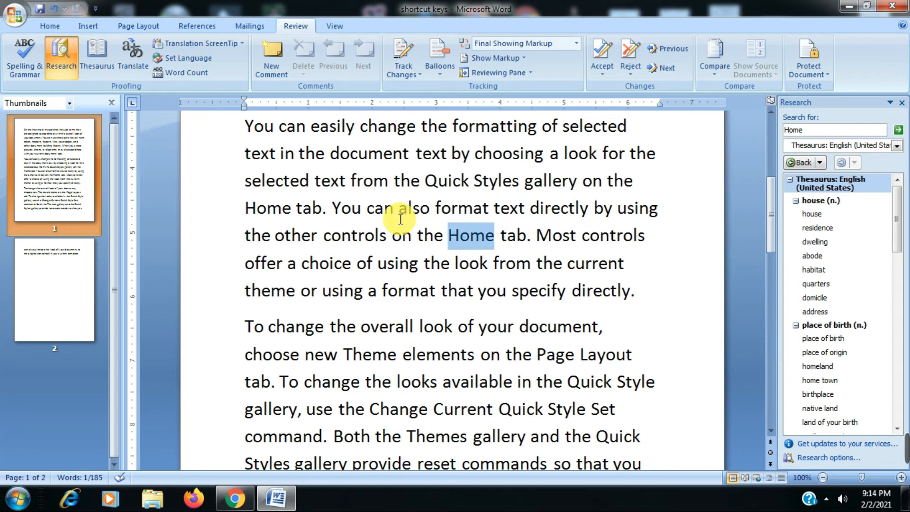
{"action": "left_click", "coordinate": [136, 53]}
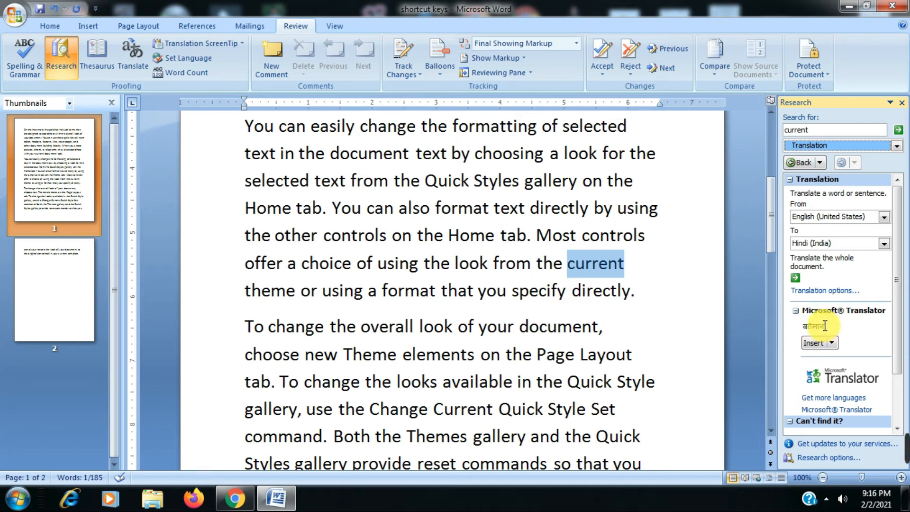
{"action": "left_click", "coordinate": [885, 244]}
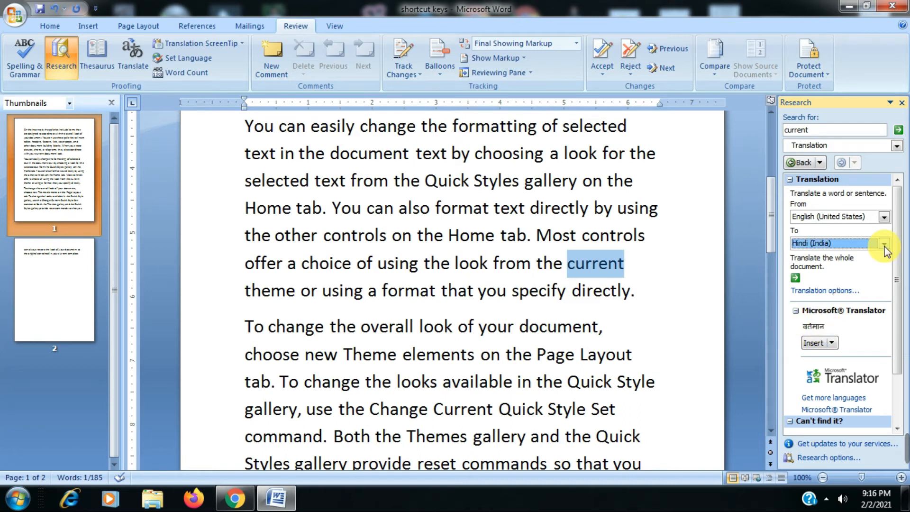
{"action": "left_click", "coordinate": [885, 244]}
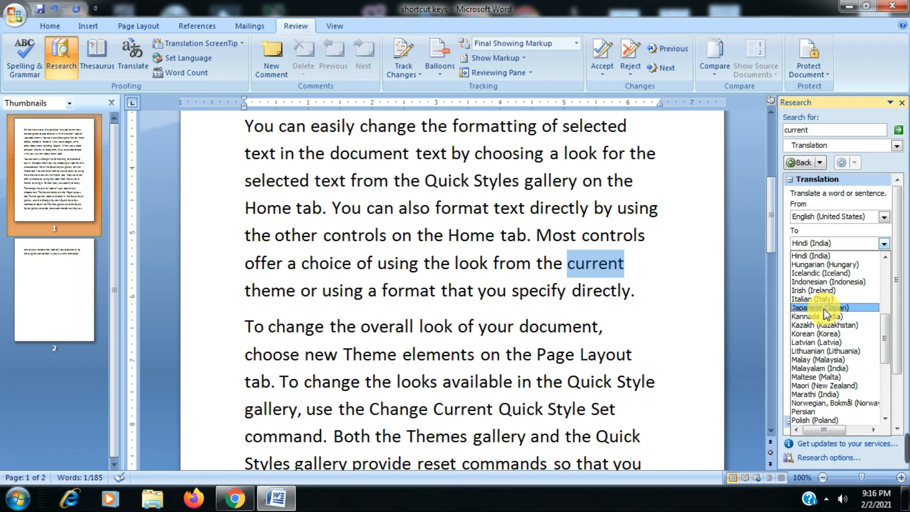
{"action": "left_click", "coordinate": [405, 302]}
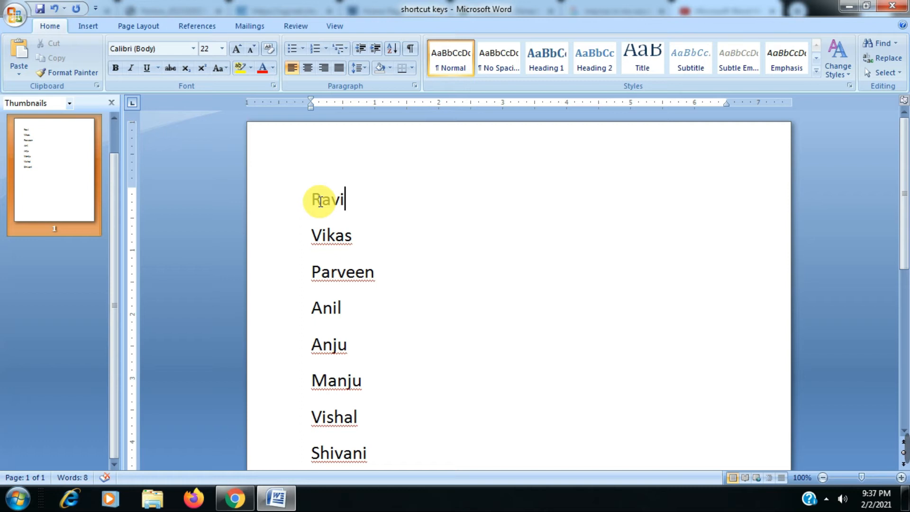
Step: Enclose the first name in the list in parentheses by hand
{"action": "key", "text": "Left"}
{"action": "key", "text": "Left"}
{"action": "key", "text": "Left"}
{"action": "key", "text": "Left"}
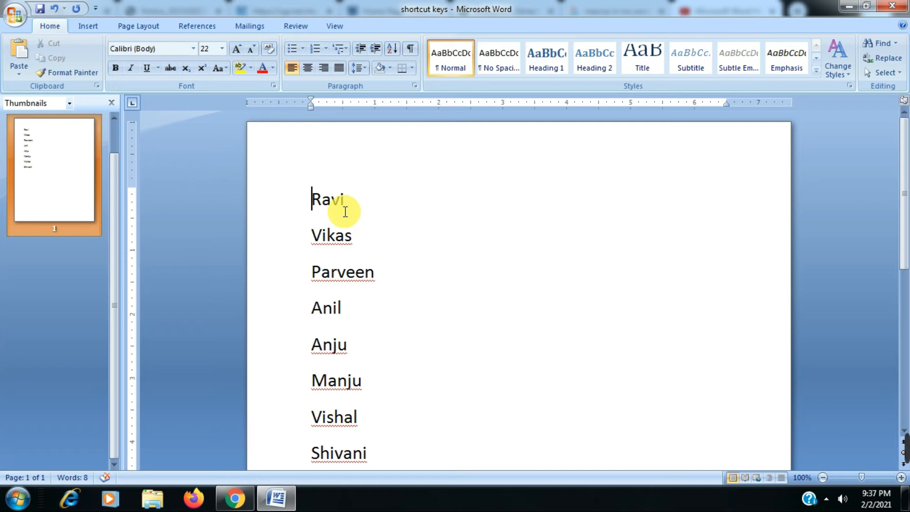
{"action": "type", "text": "("}
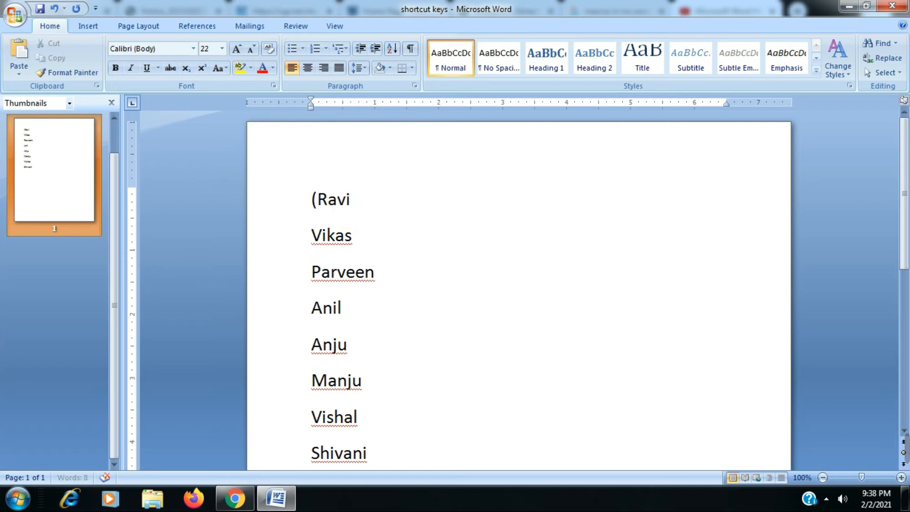
{"action": "key", "text": "Right"}
{"action": "key", "text": "Right"}
{"action": "key", "text": "Right"}
{"action": "key", "text": "Right"}
{"action": "type", "text": ")"}
Step: Enclose the second name in the list in parentheses by hand
{"action": "key", "text": "Right"}
{"action": "type", "text": "("}
{"action": "key", "text": "Right"}
{"action": "key", "text": "Right"}
{"action": "key", "text": "Right"}
{"action": "key", "text": "Right"}
{"action": "key", "text": "Right"}
{"action": "key", "text": "Right"}
{"action": "key", "text": "Left"}
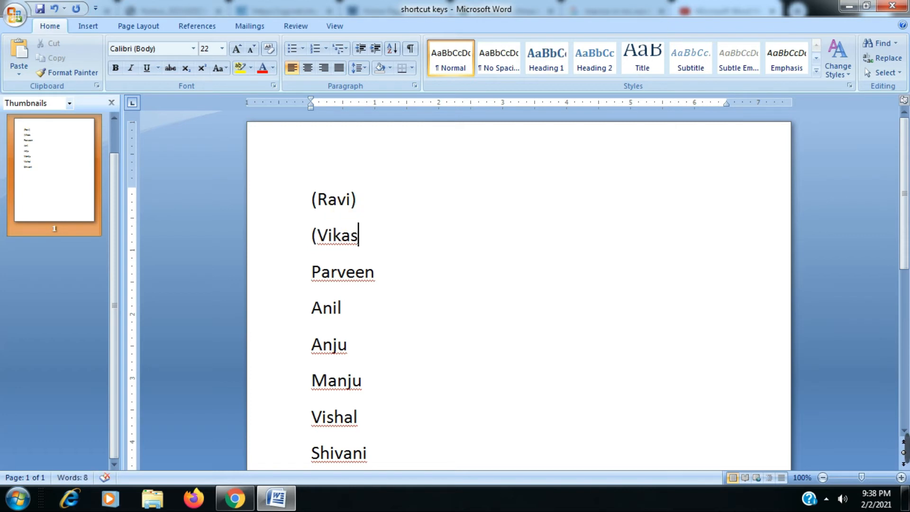
{"action": "type", "text": ")"}
Step: Remove the parentheses from the first two names in the list
{"action": "key", "text": "BackSpace"}
{"action": "key", "text": "Left"}
{"action": "key", "text": "Left"}
{"action": "key", "text": "Left"}
{"action": "key", "text": "Left"}
{"action": "key", "text": "Left"}
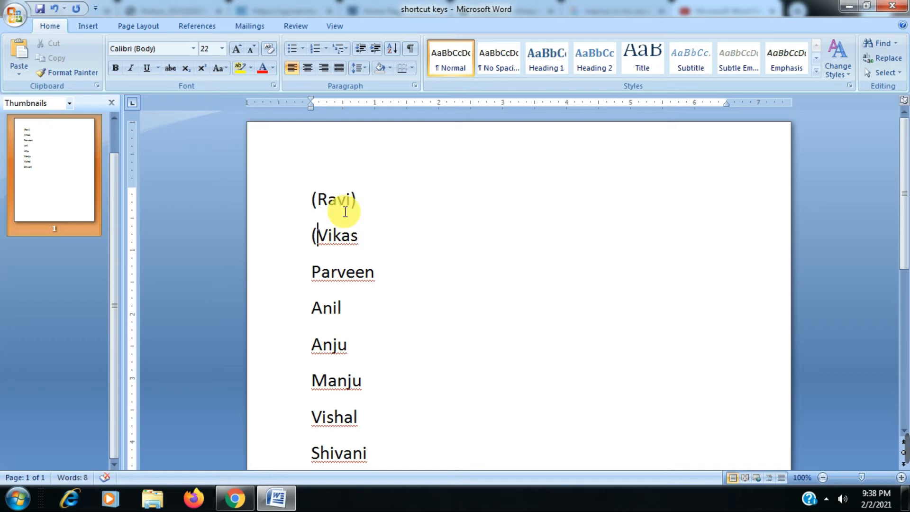
{"action": "key", "text": "BackSpace"}
{"action": "key", "text": "Up"}
{"action": "key", "text": "Right"}
{"action": "key", "text": "BackSpace"}
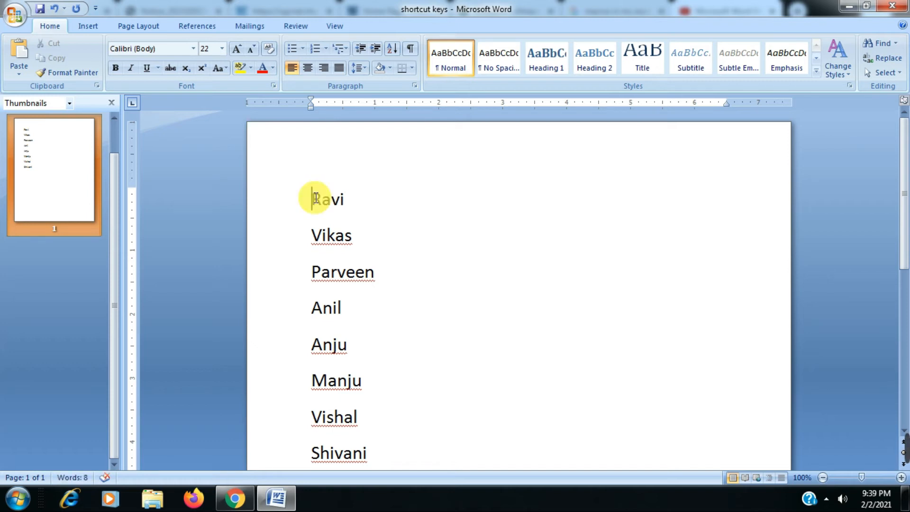
Step: Start recording Macro1, stored in All Documents (Normal.dotm), with Ctrl+Shift+M assigned as its keyboard shortcut
{"action": "left_click", "coordinate": [337, 27]}
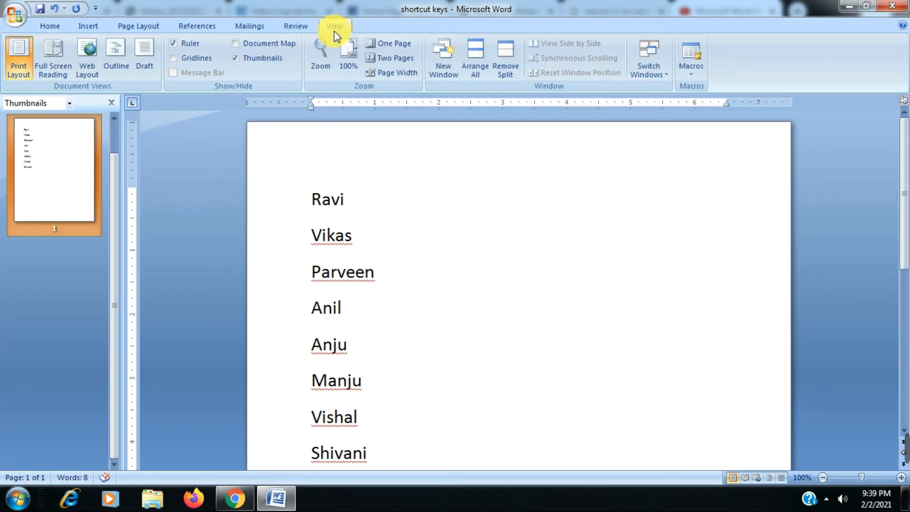
{"action": "left_click", "coordinate": [696, 81]}
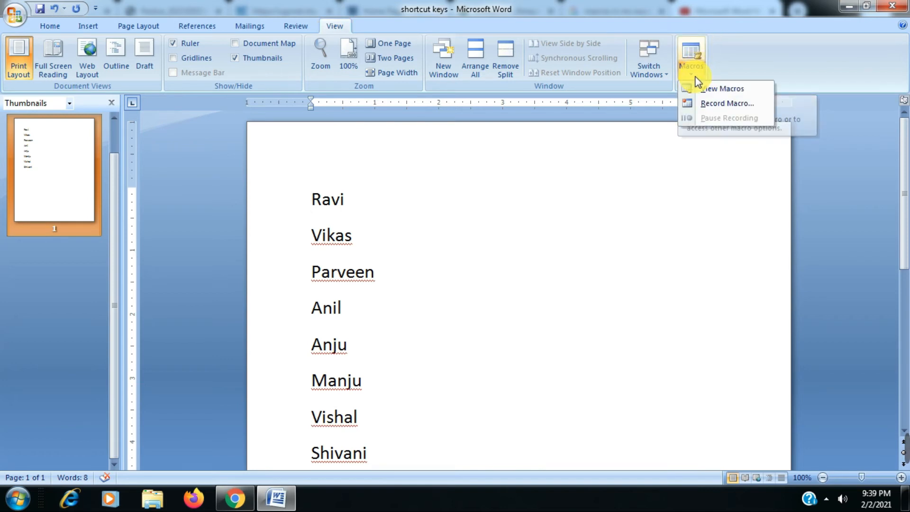
{"action": "left_click", "coordinate": [728, 104]}
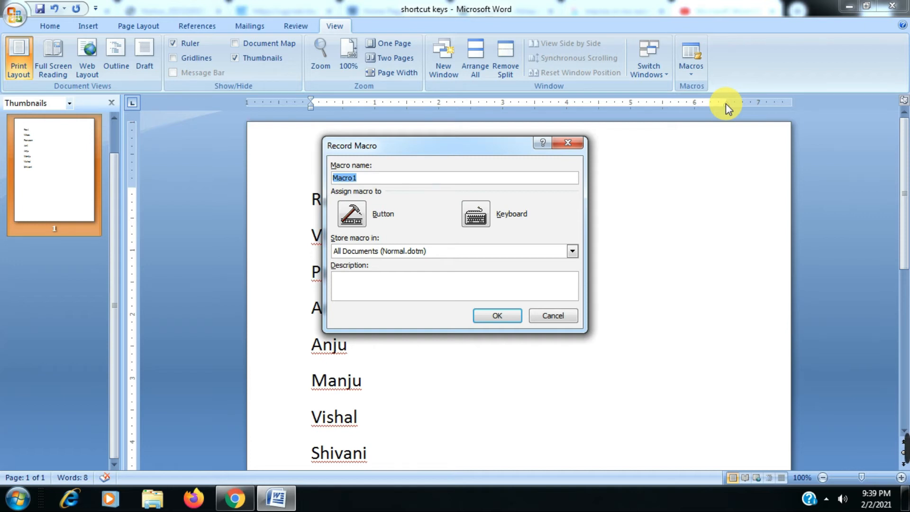
{"action": "left_click", "coordinate": [480, 214]}
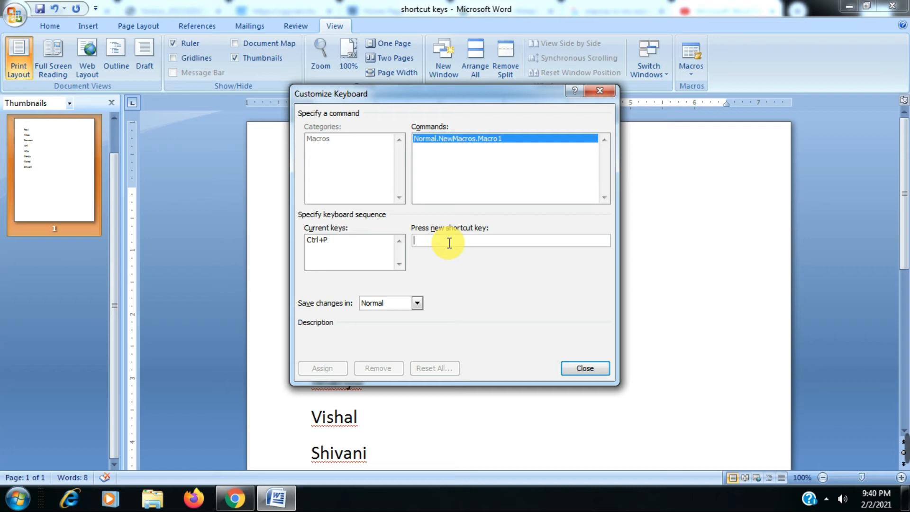
{"action": "key", "text": "ctrl+m"}
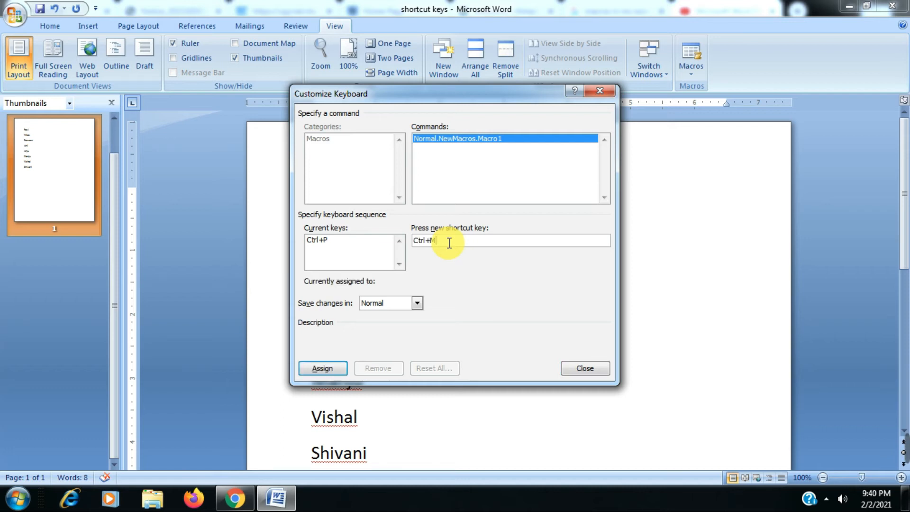
{"action": "key", "text": "BackSpace"}
{"action": "key", "text": "ctrl+shift+m"}
{"action": "left_click", "coordinate": [329, 368]}
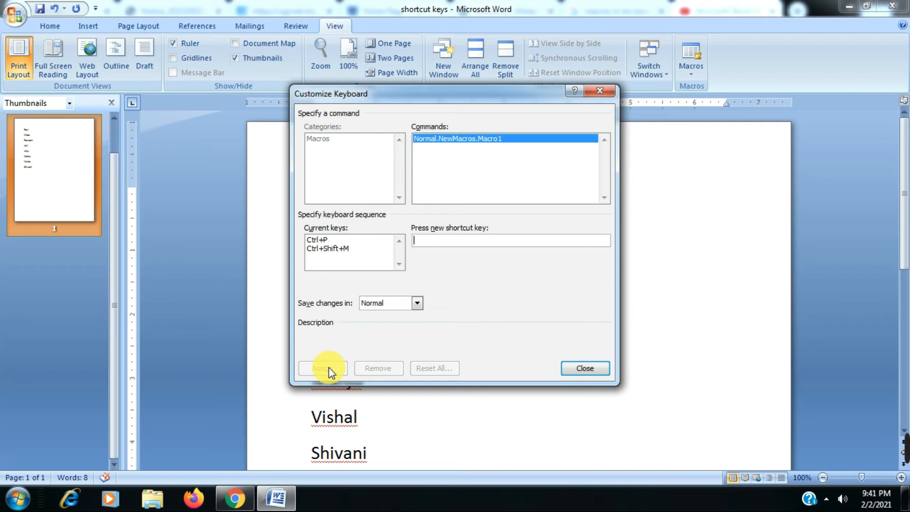
{"action": "left_click", "coordinate": [581, 370]}
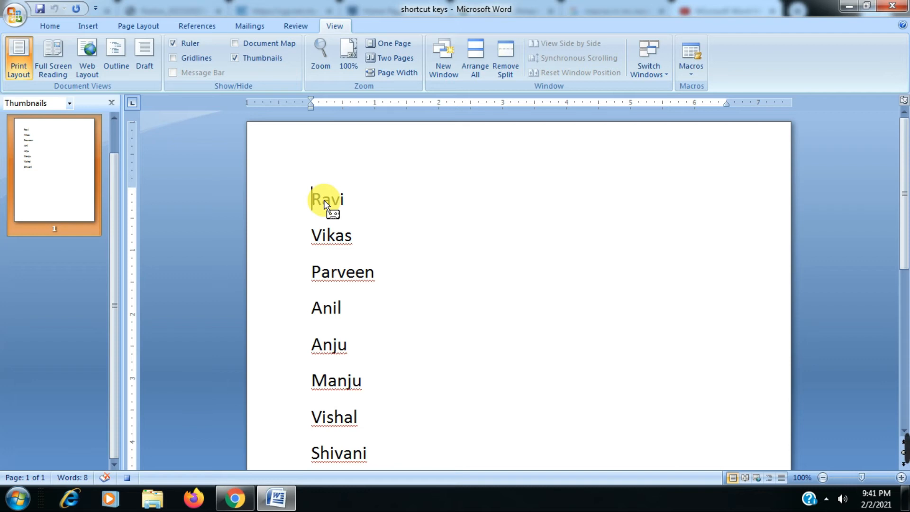
Step: Record enclosing the first name in parentheses and moving to the start of the second name, ending the macro recording there
{"action": "type", "text": "("}
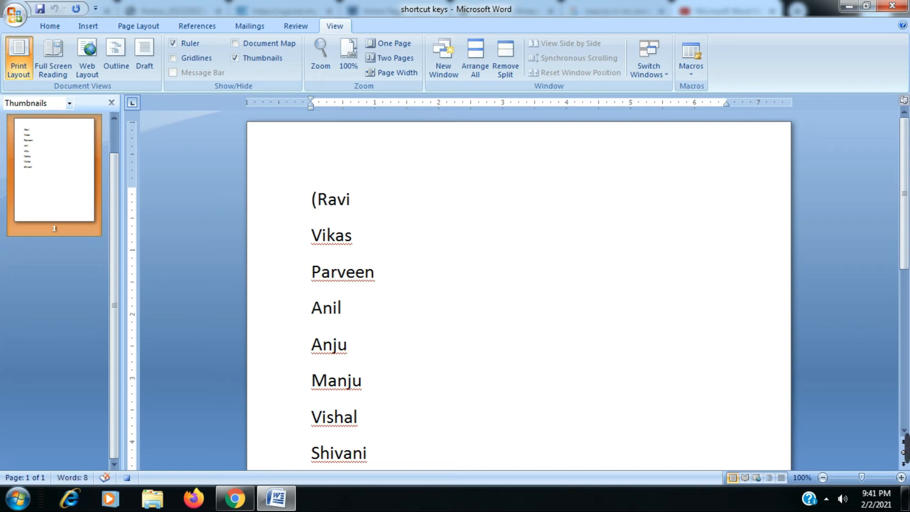
{"action": "key", "text": "End"}
{"action": "type", "text": ")"}
{"action": "key", "text": "Down"}
{"action": "key", "text": "Left"}
{"action": "key", "text": "Left"}
{"action": "key", "text": "Left"}
{"action": "key", "text": "Left"}
{"action": "key", "text": "Left"}
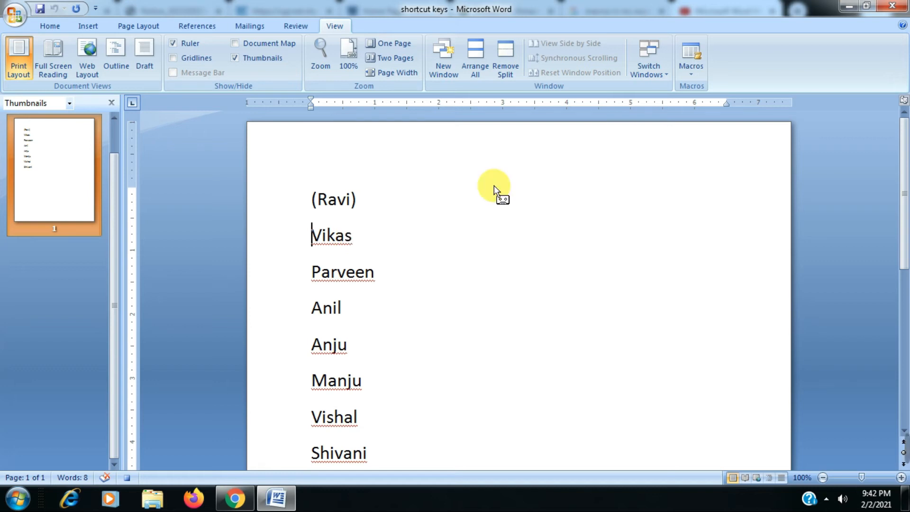
{"action": "left_click", "coordinate": [696, 70]}
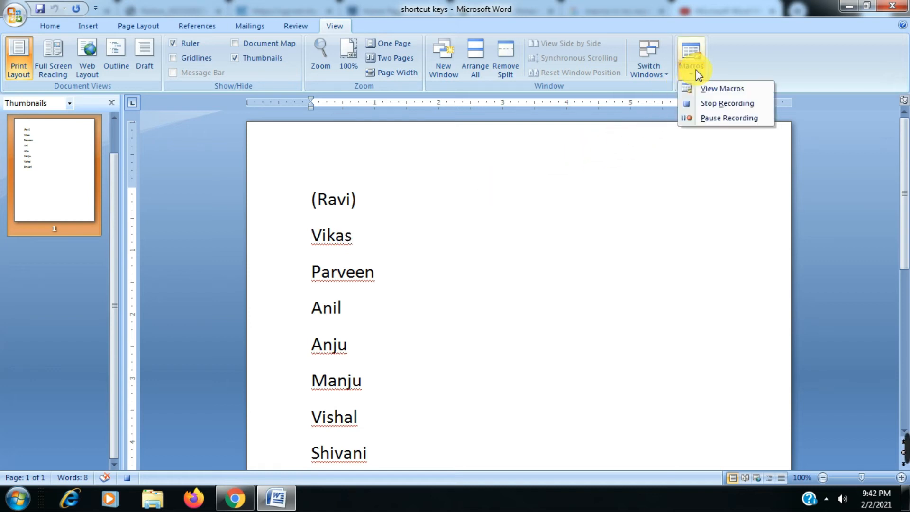
{"action": "left_click", "coordinate": [746, 110]}
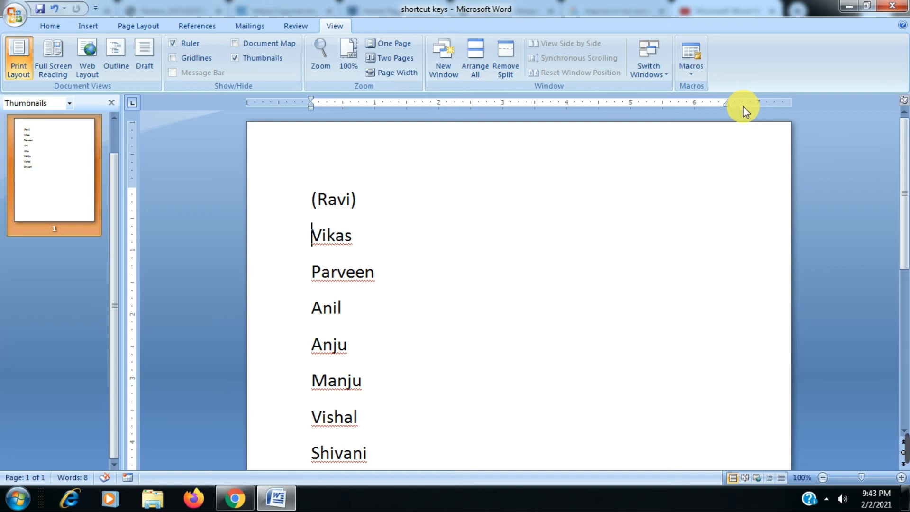
Step: Run the recorded macro on the second and third names to enclose each in parentheses
{"action": "key", "text": "ctrl+m"}
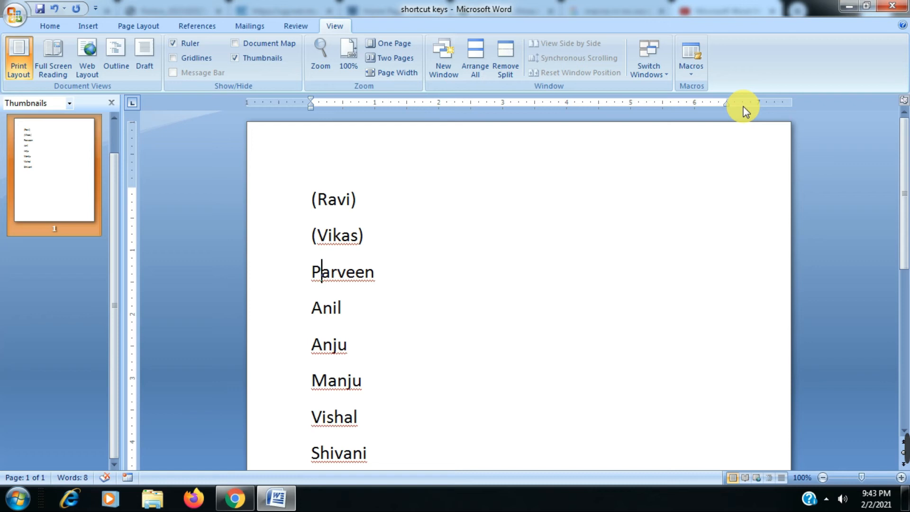
{"action": "key", "text": "Home"}
{"action": "key", "text": "ctrl+m"}
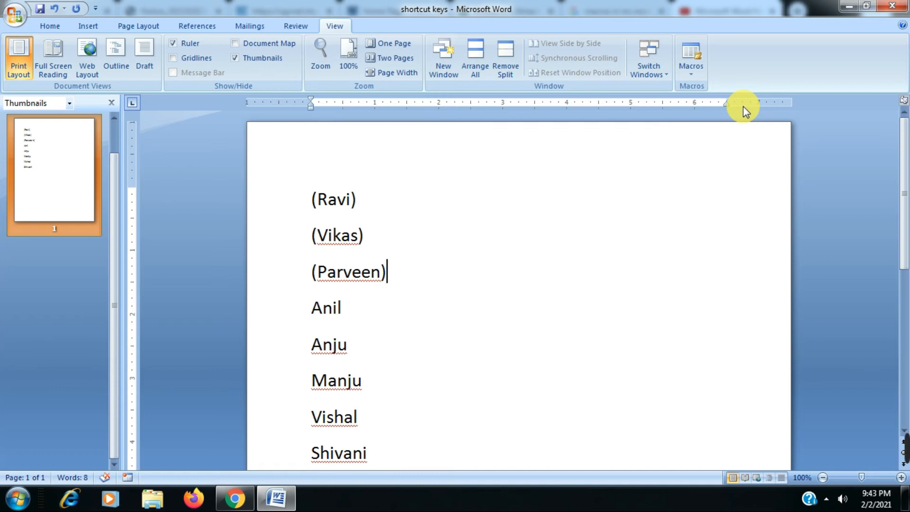
Step: Enclose the fourth name in the list in parentheses by running the macro from the start of its line
{"action": "key", "text": "Down"}
{"action": "key", "text": "Left"}
{"action": "key", "text": "Left"}
{"action": "key", "text": "Left"}
{"action": "key", "text": "Left"}
{"action": "key", "text": "Left"}
{"action": "key", "text": "Right"}
{"action": "key", "text": "alt+b"}
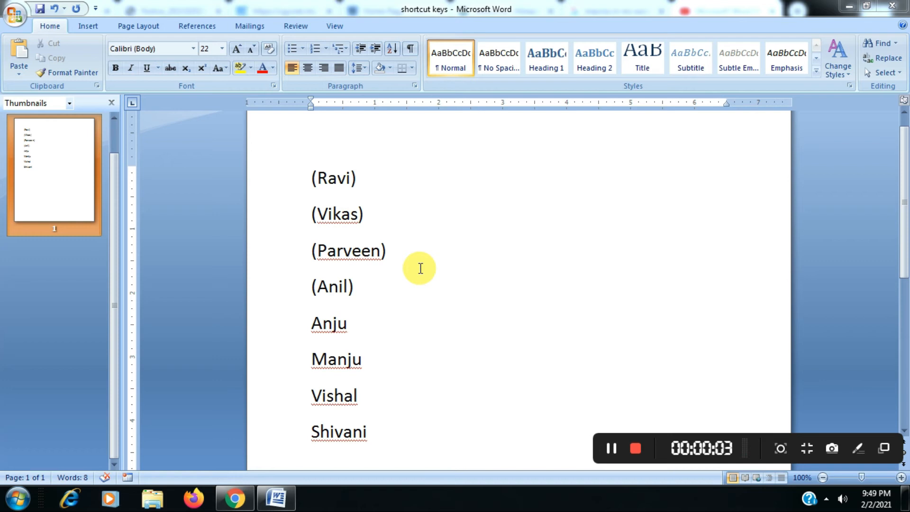
Step: Insert a hyperlink on the fourth name in the list that leads to Join.pptx on the Desktop
{"action": "left_click", "coordinate": [86, 27]}
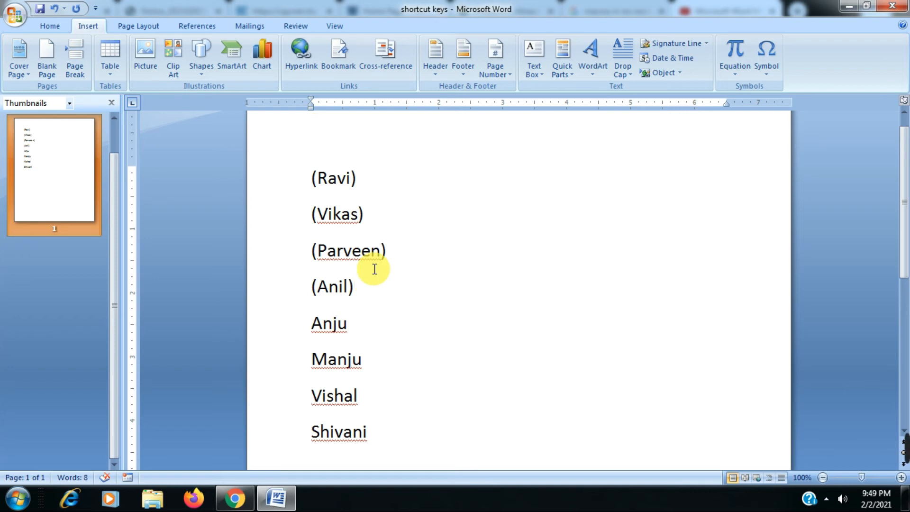
{"action": "left_click_drag", "start_coordinate": [356, 285], "coordinate": [310, 315]}
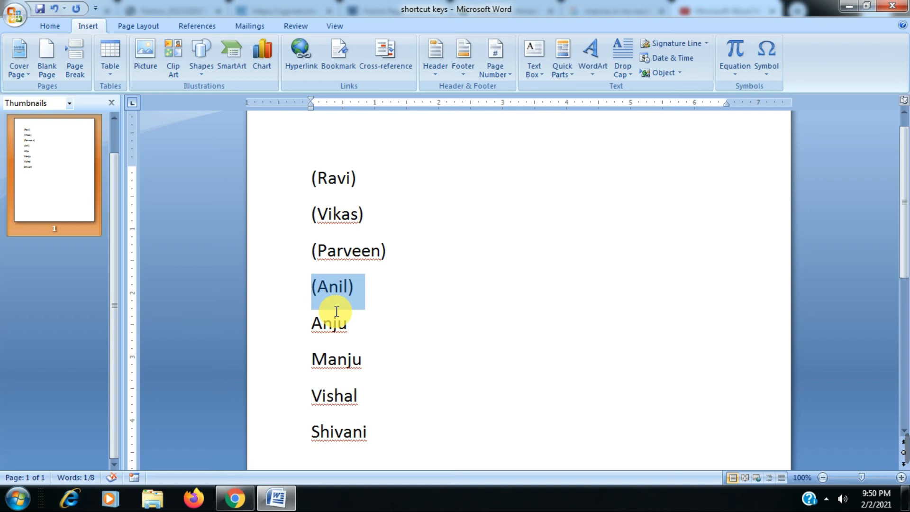
{"action": "key", "text": "ctrl+k"}
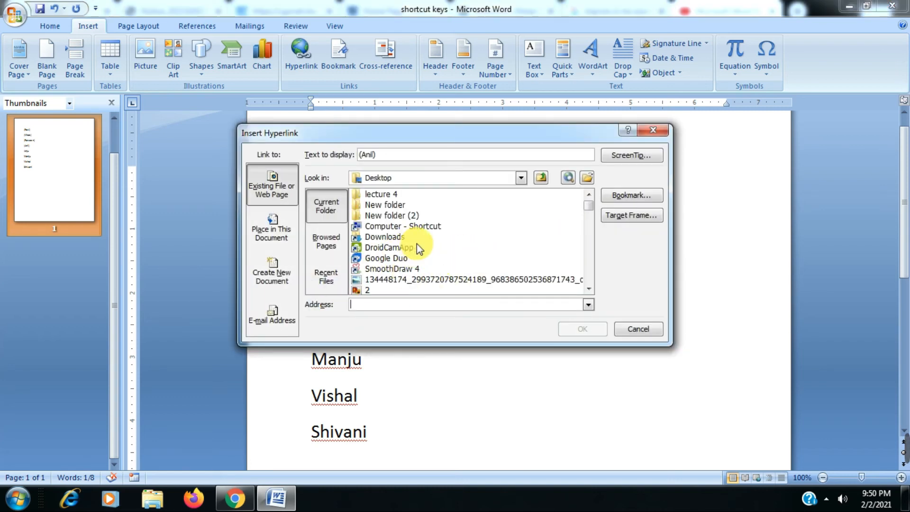
{"action": "scroll", "coordinate": [537, 230], "scroll_direction": "down", "scroll_amount": 5}
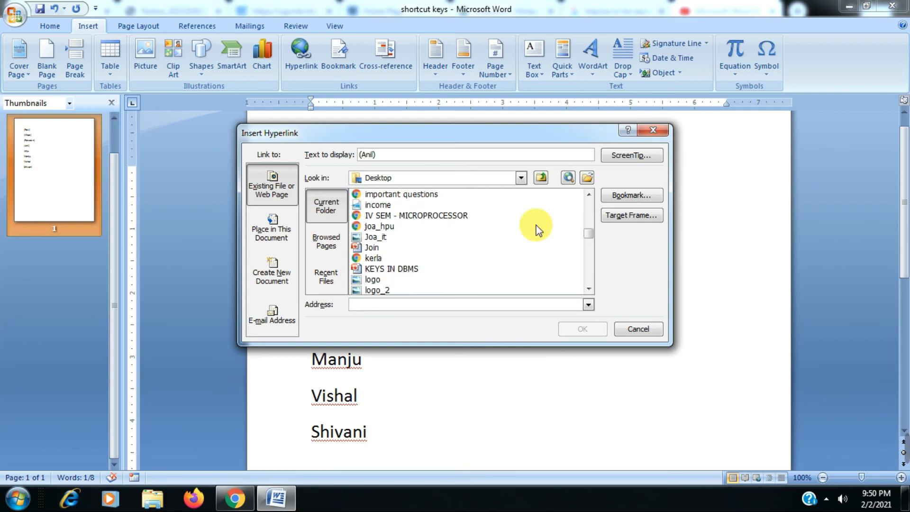
{"action": "left_click", "coordinate": [374, 247]}
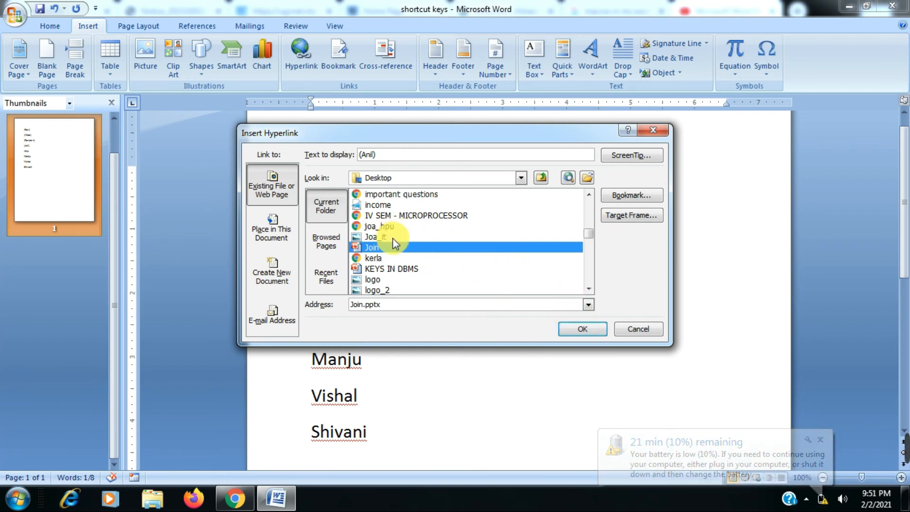
{"action": "left_click", "coordinate": [590, 329]}
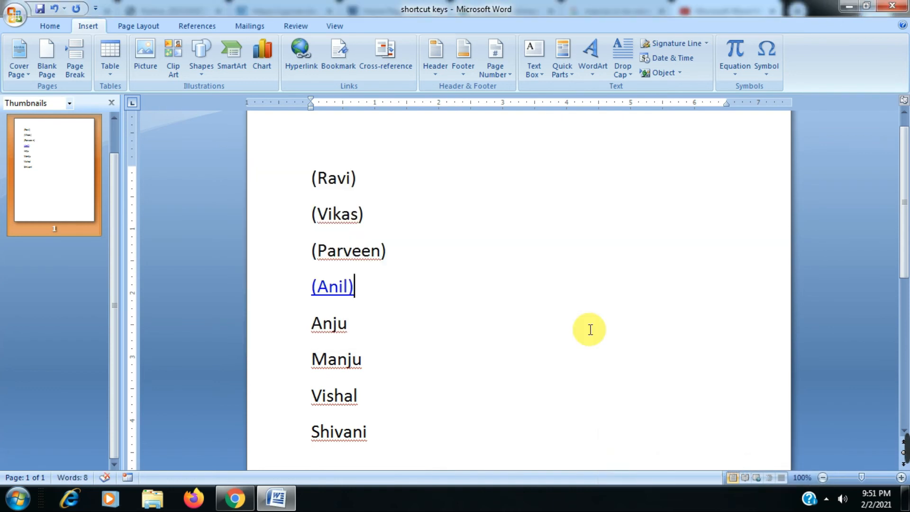
Step: Follow the fourth name's hyperlink to open the linked presentation, and switch back to Word
{"action": "left_click", "coordinate": [337, 291], "text": "ctrl"}
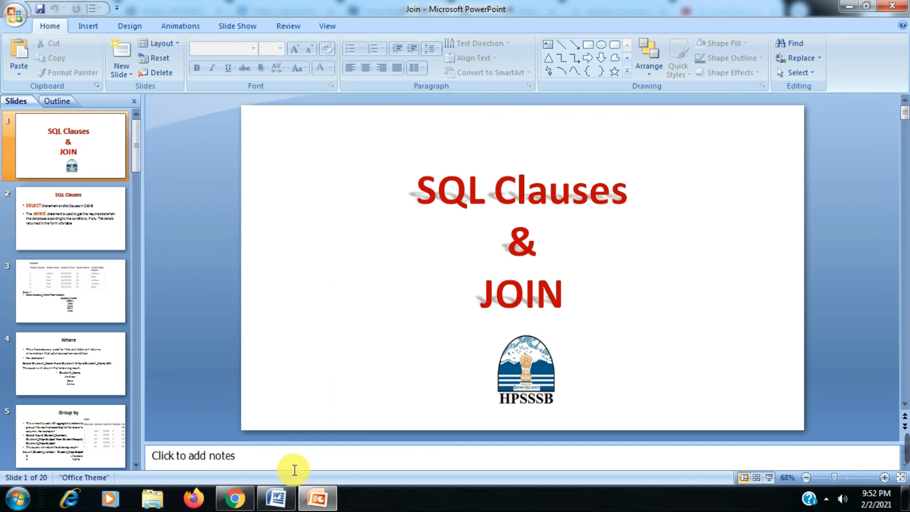
{"action": "left_click", "coordinate": [280, 503]}
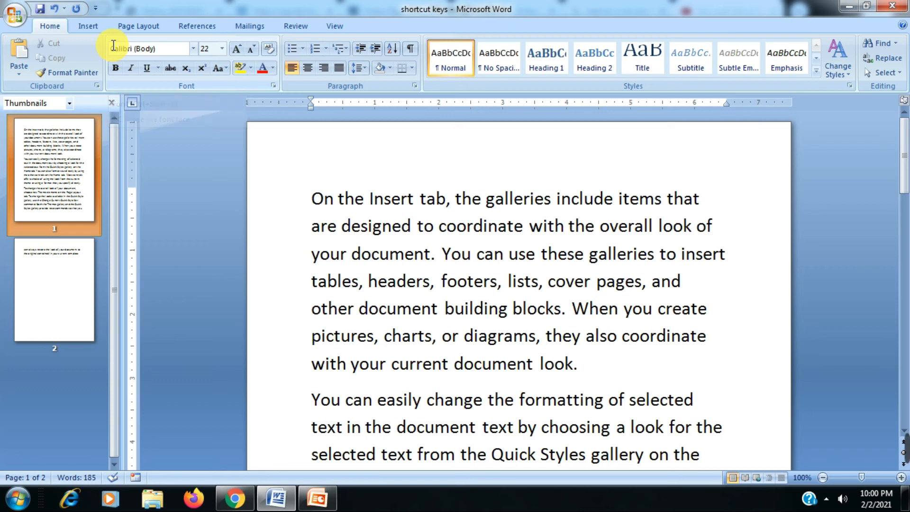
Step: Apply a Dropped drop cap to the first letter of the opening paragraph
{"action": "left_click", "coordinate": [87, 27]}
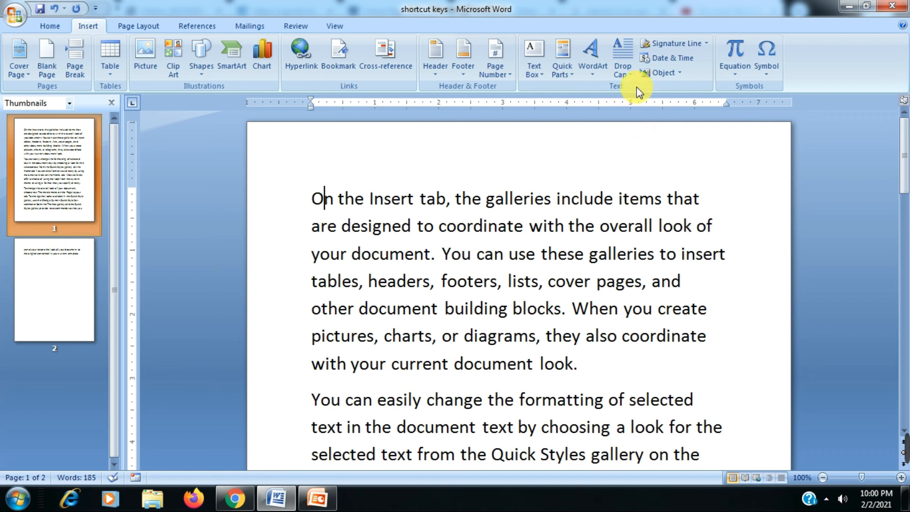
{"action": "left_click", "coordinate": [631, 73]}
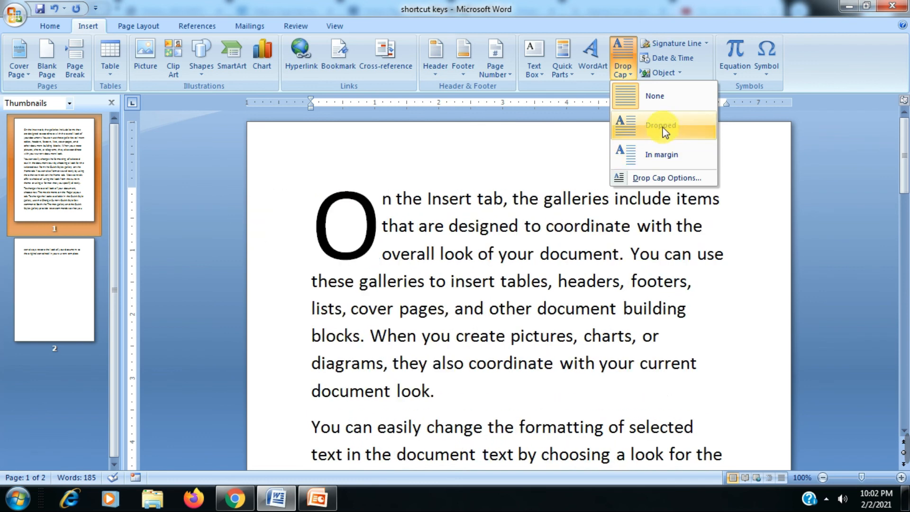
{"action": "left_click", "coordinate": [661, 126]}
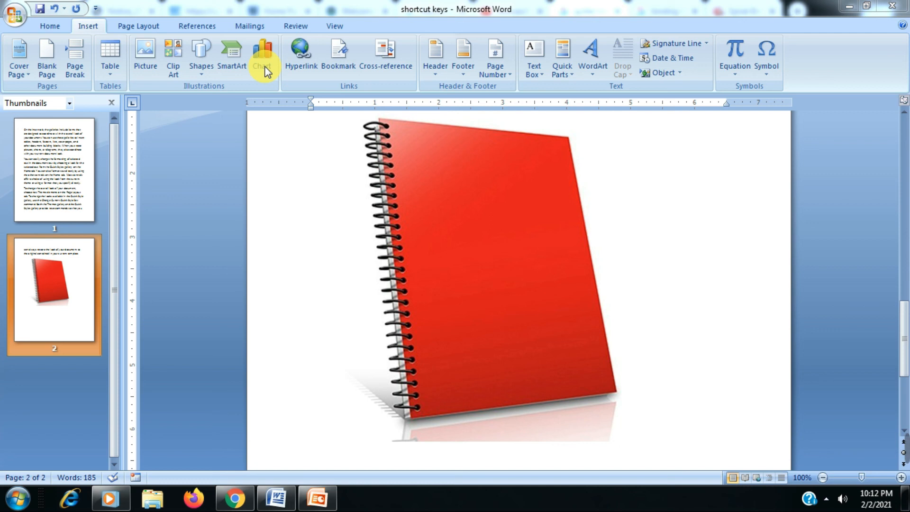
Step: Open the custom margin settings for the document and select Left as the gutter position
{"action": "left_click", "coordinate": [148, 24]}
{"action": "left_click", "coordinate": [106, 75]}
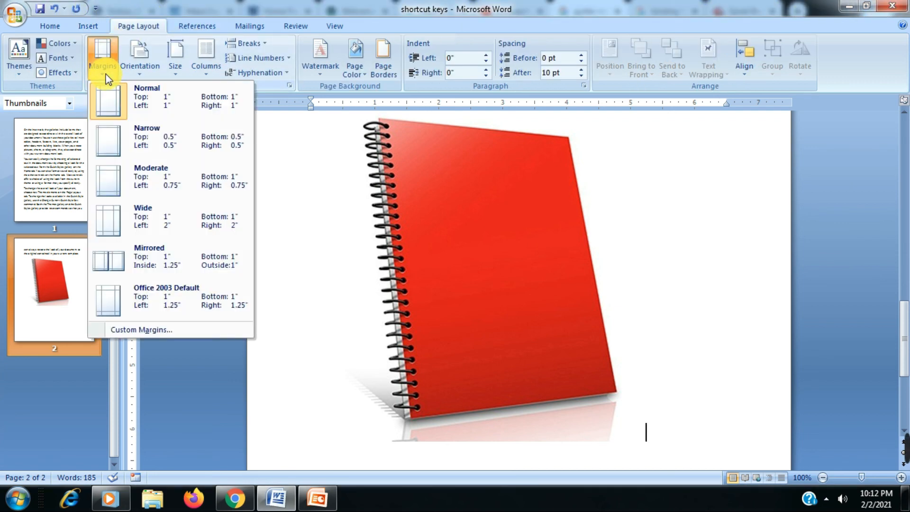
{"action": "left_click", "coordinate": [149, 328]}
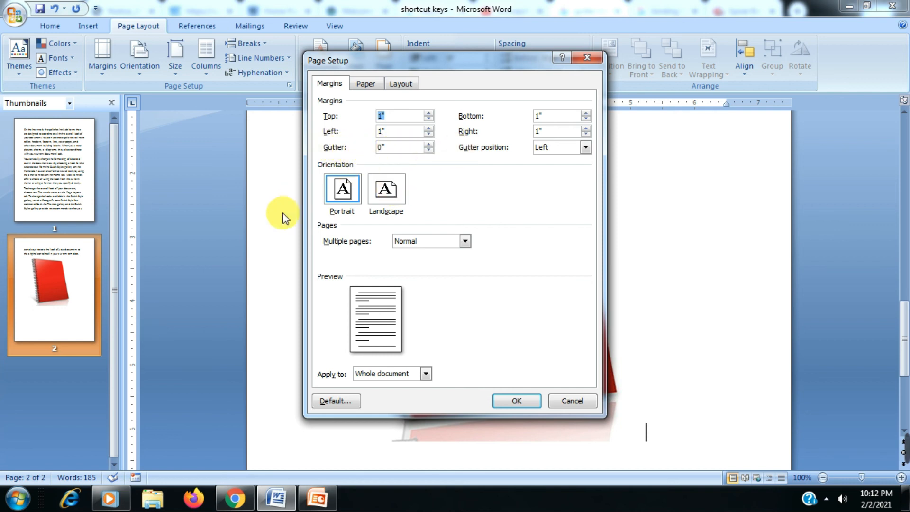
{"action": "left_click", "coordinate": [586, 148]}
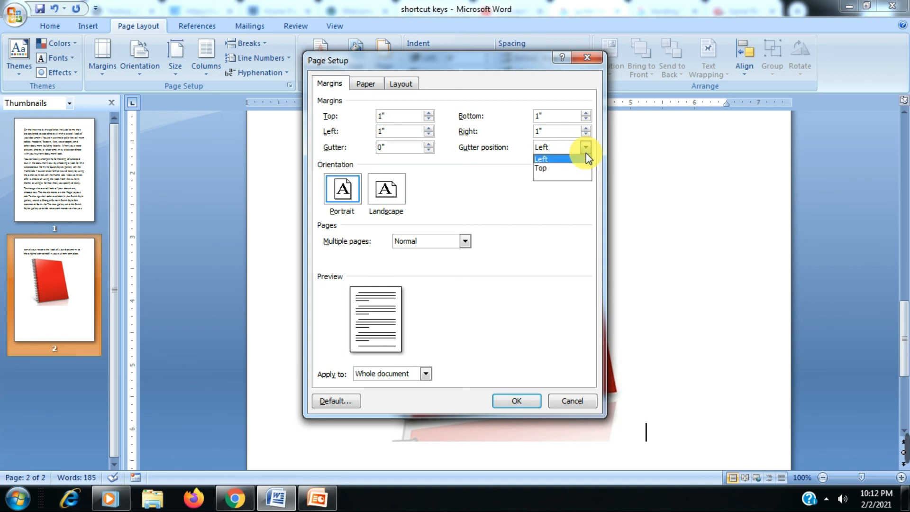
{"action": "left_click", "coordinate": [586, 153]}
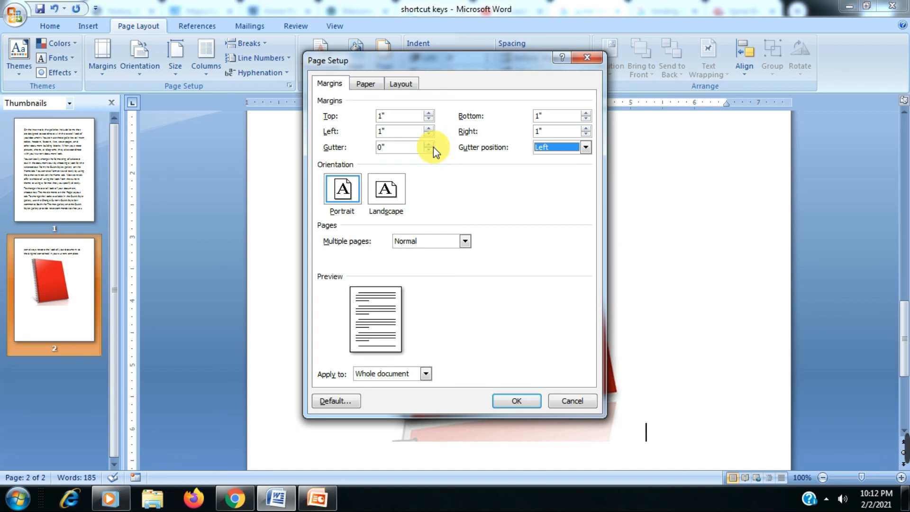
Step: Set the gutter width of the page margins to 1.4"
{"action": "left_click", "coordinate": [428, 145]}
{"action": "left_click", "coordinate": [428, 145]}
{"action": "left_click", "coordinate": [428, 145]}
{"action": "left_click", "coordinate": [428, 145]}
{"action": "left_click", "coordinate": [428, 146]}
{"action": "double_click", "coordinate": [428, 145]}
{"action": "double_click", "coordinate": [429, 145]}
{"action": "double_click", "coordinate": [428, 145]}
{"action": "left_click", "coordinate": [429, 145]}
{"action": "double_click", "coordinate": [428, 145]}
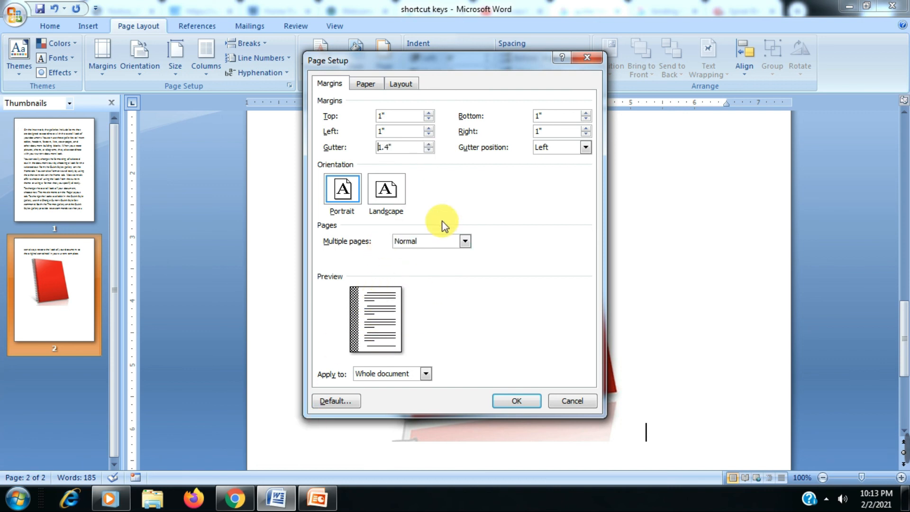
Step: Set the gutter position to Top and apply the page setup to the whole document
{"action": "left_click", "coordinate": [586, 147]}
{"action": "left_click", "coordinate": [554, 169]}
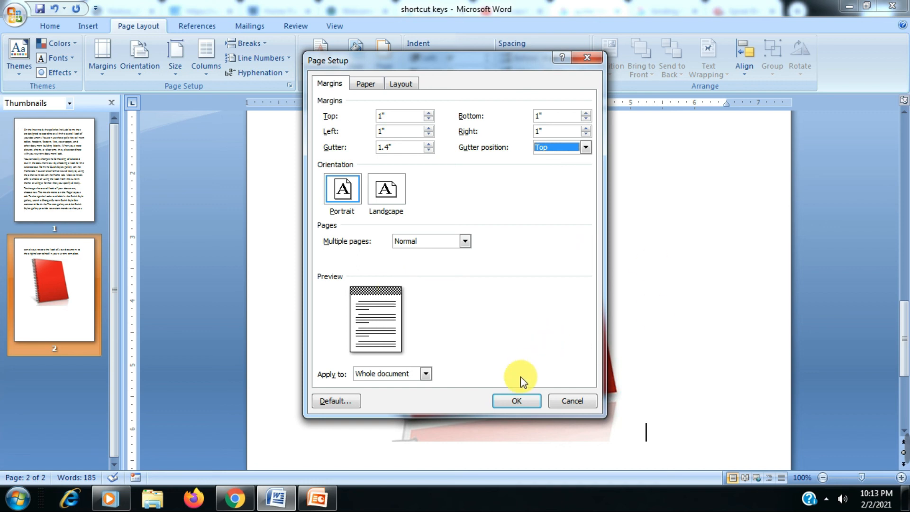
{"action": "left_click", "coordinate": [511, 400]}
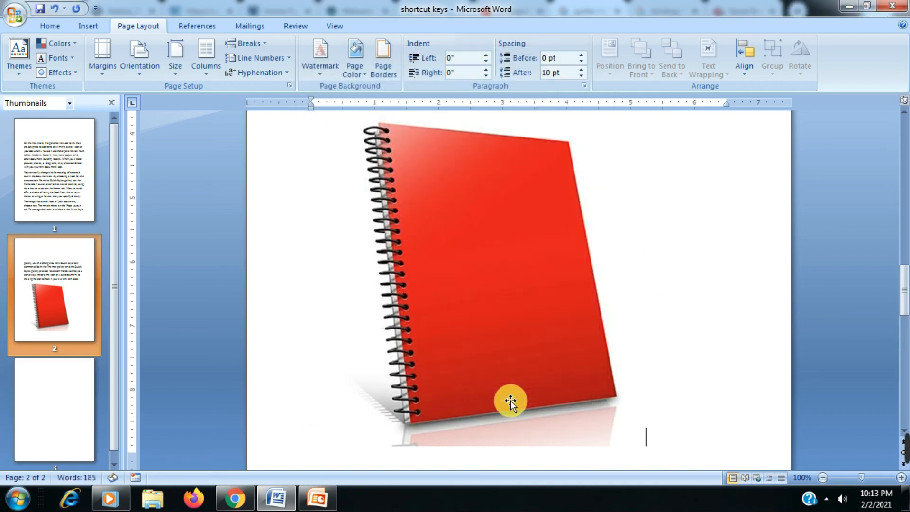